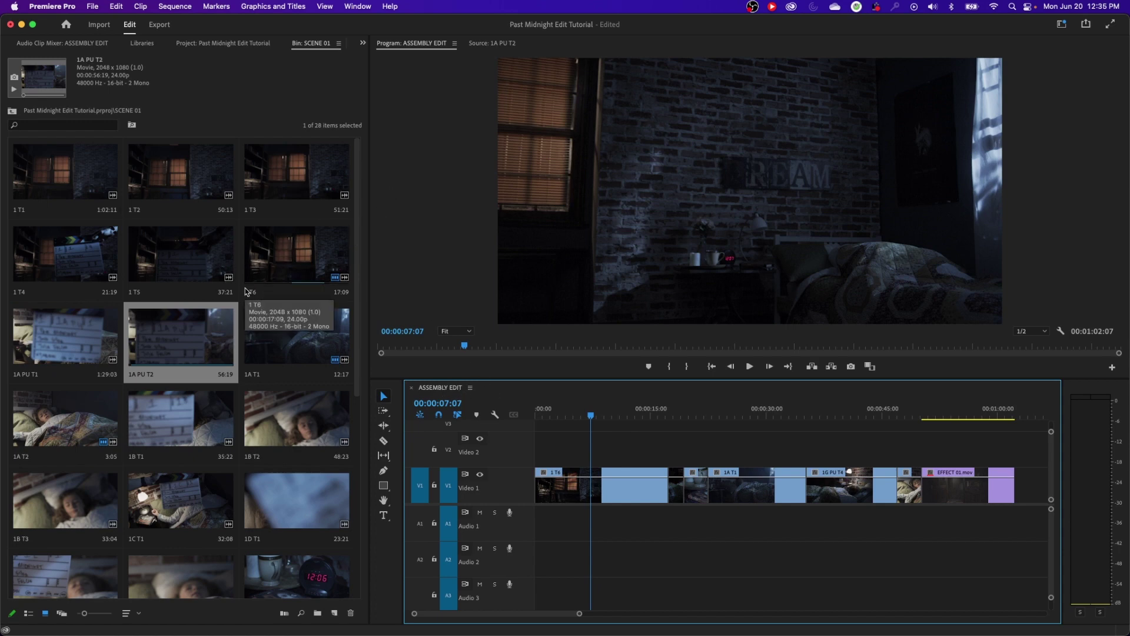
Step: Bring the Source monitor forward to display clip 1A PU T2 of the girl in bed
click(497, 43)
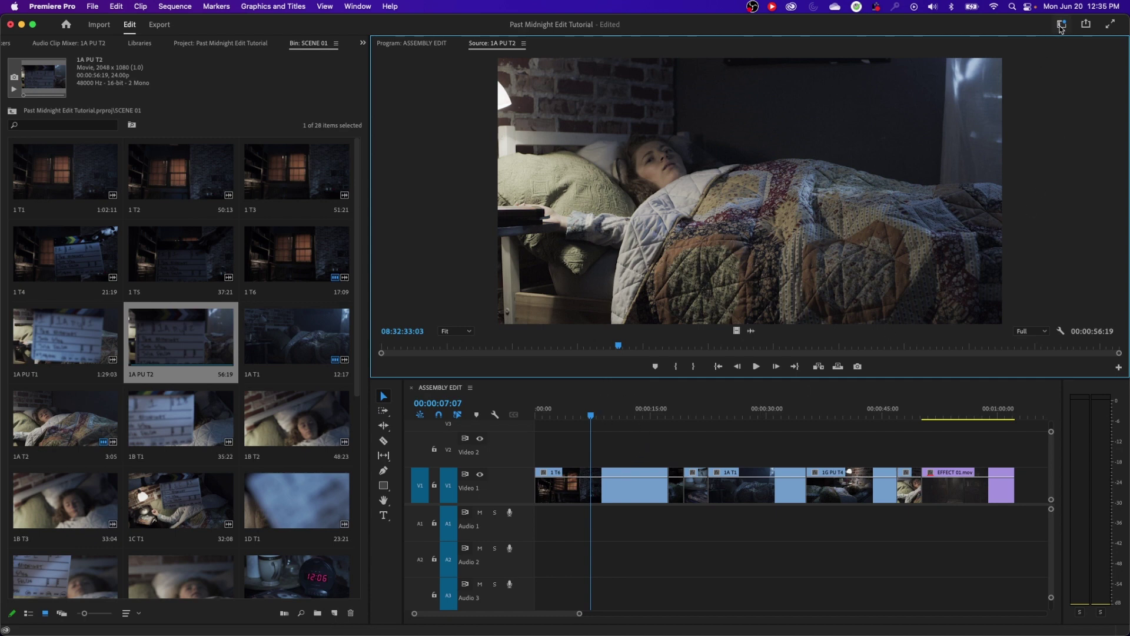
Step: Switch the workspace layout to Editing from the Workspaces menu
click(1061, 26)
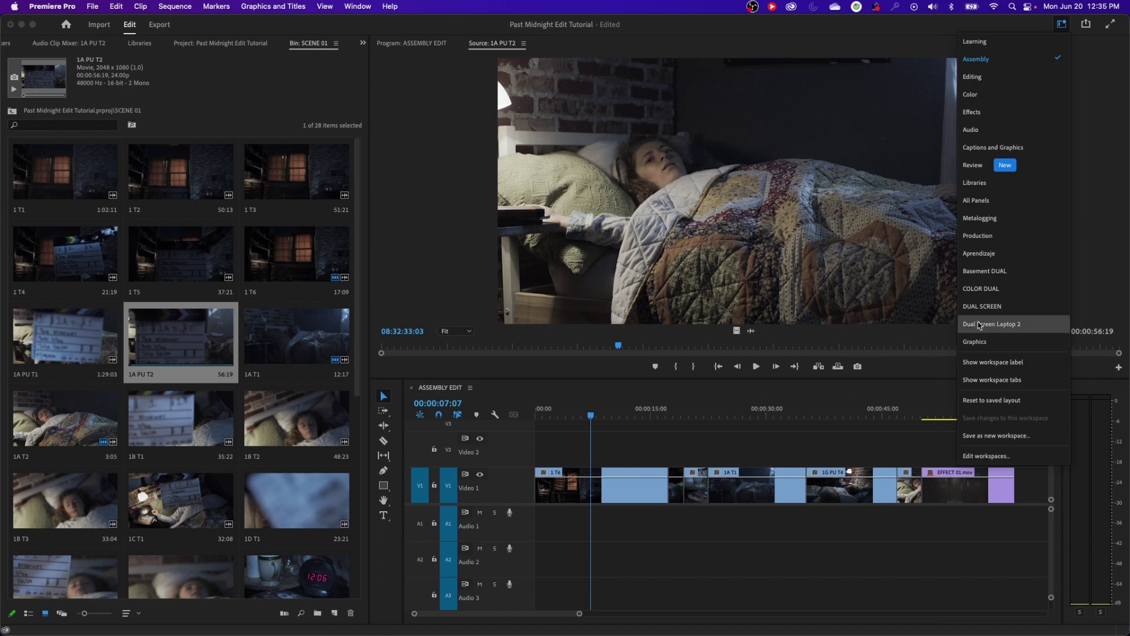
click(619, 415)
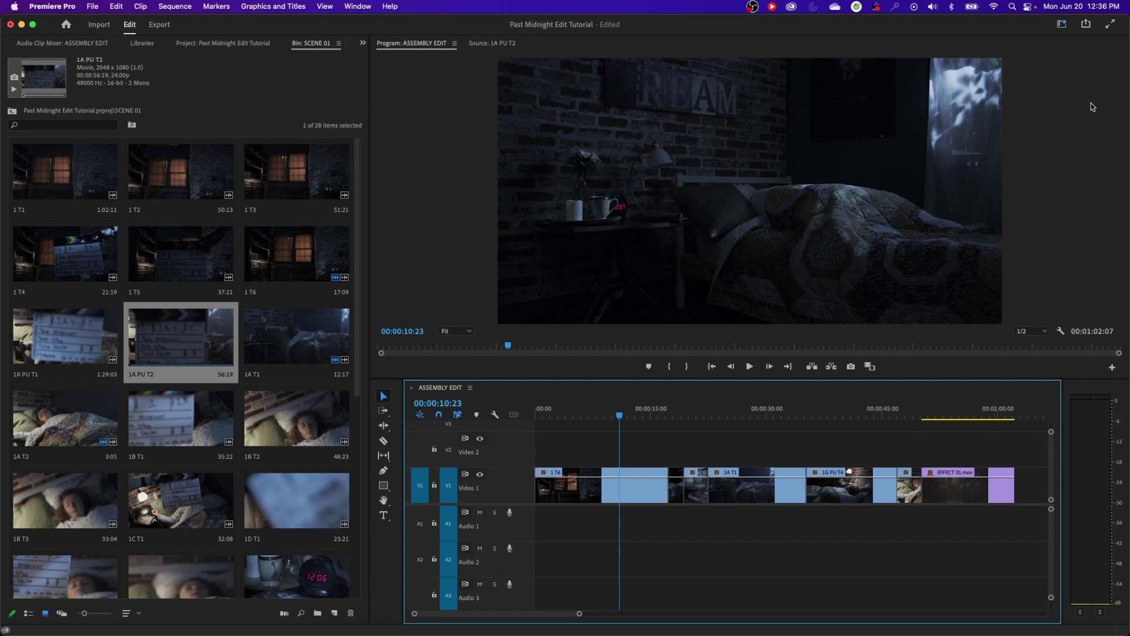
click(1061, 24)
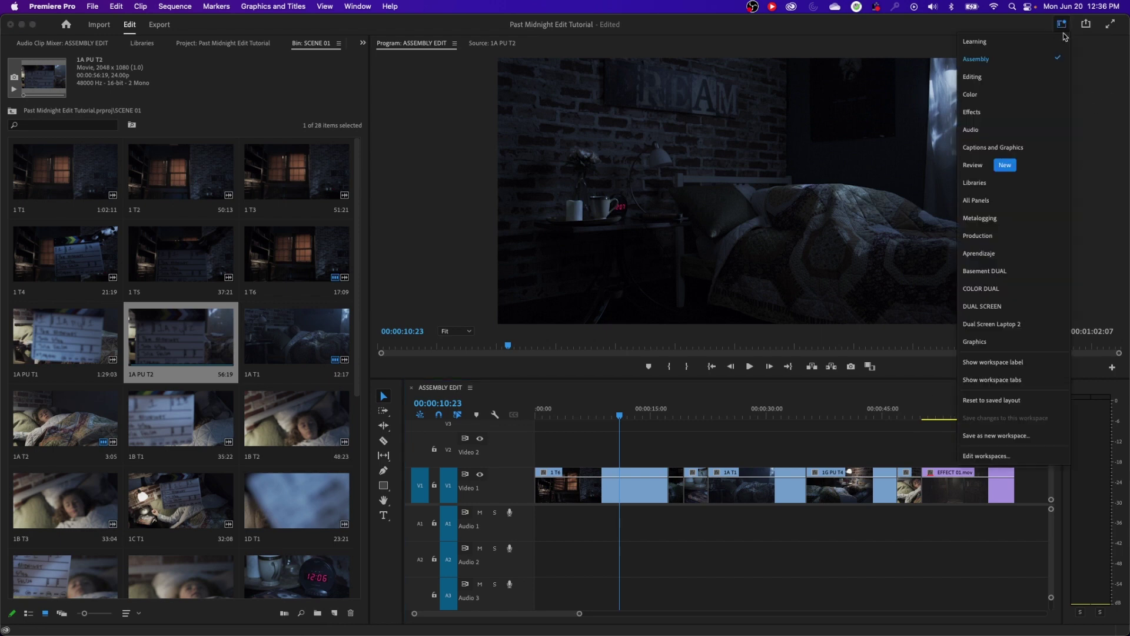
click(1011, 81)
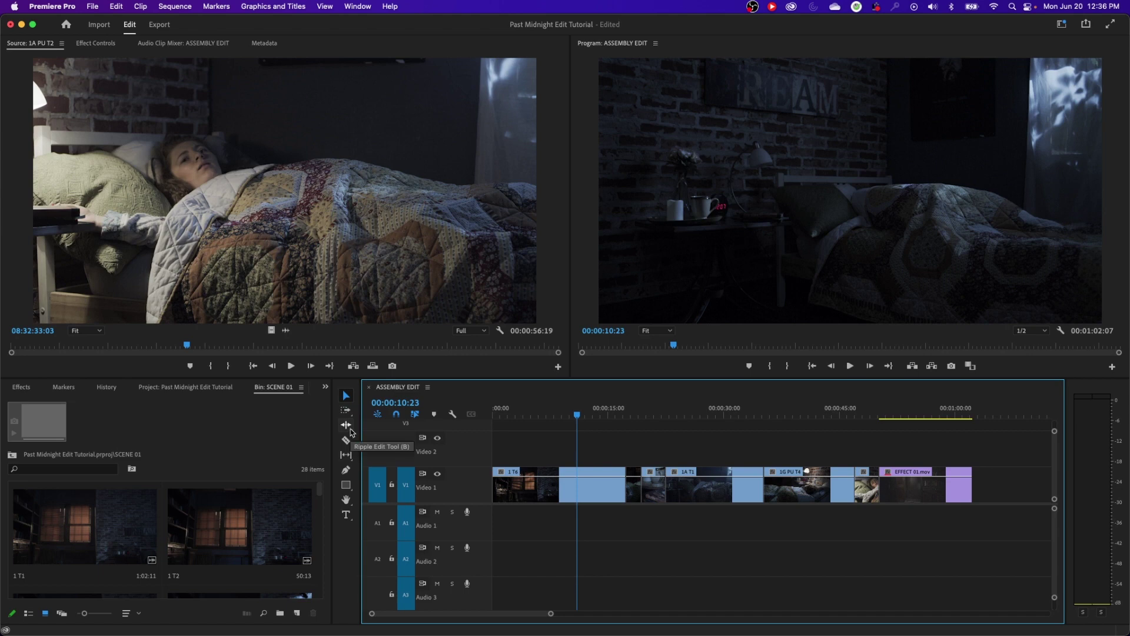
Step: Pick Ripple Edit from the trim-tool flyout, return to Selection (V), and park the playhead at 00:00:31:13
click(346, 426)
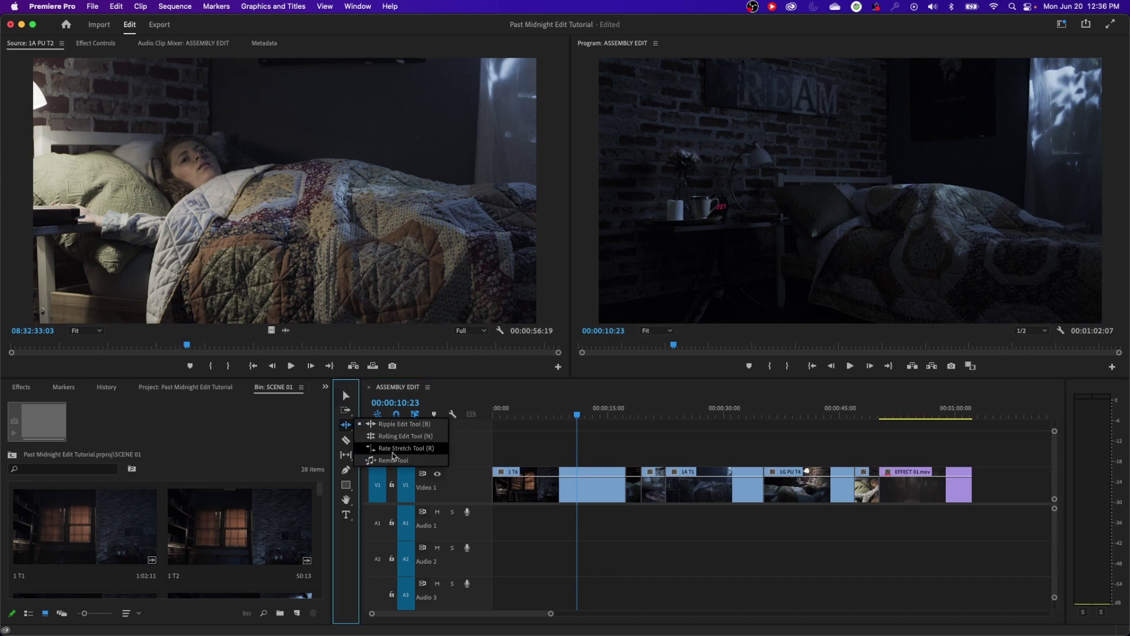
click(346, 428)
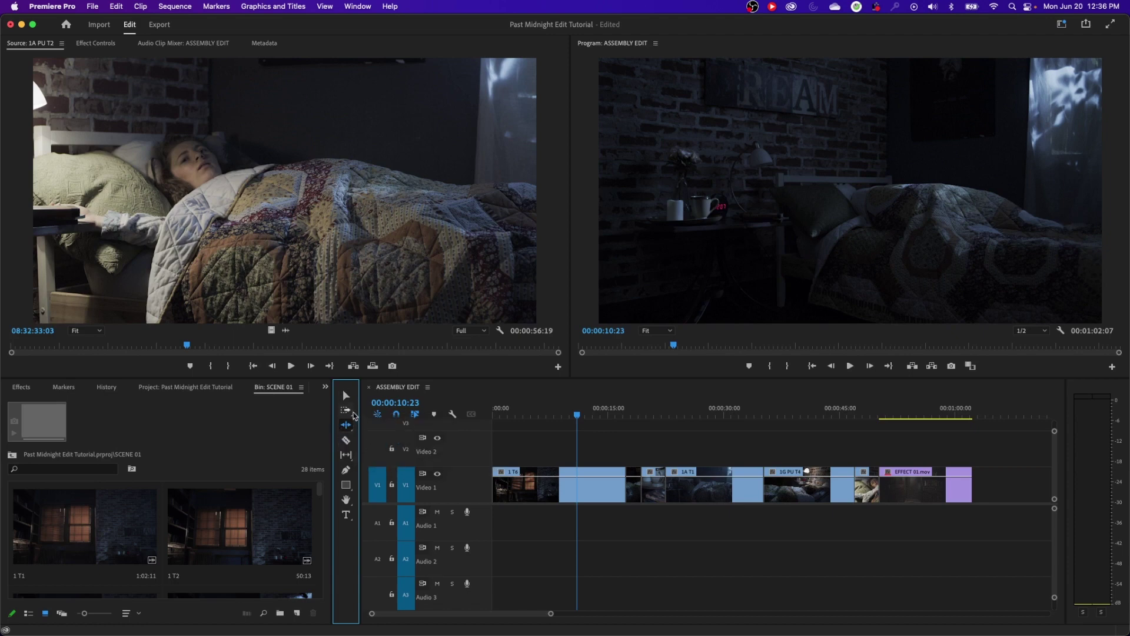
key(v)
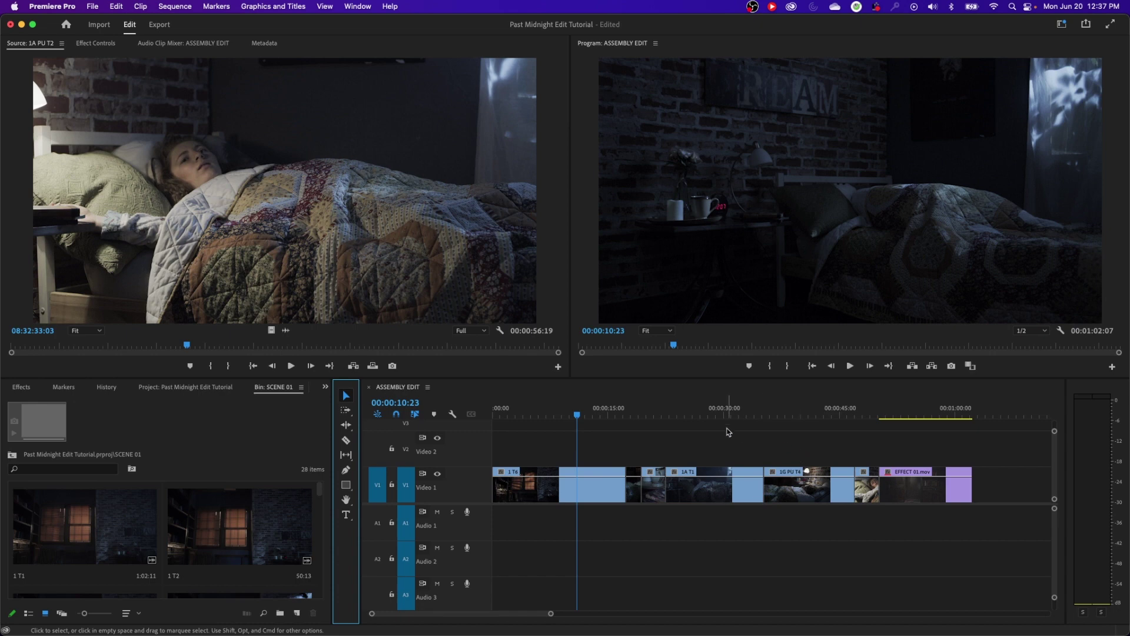
click(735, 412)
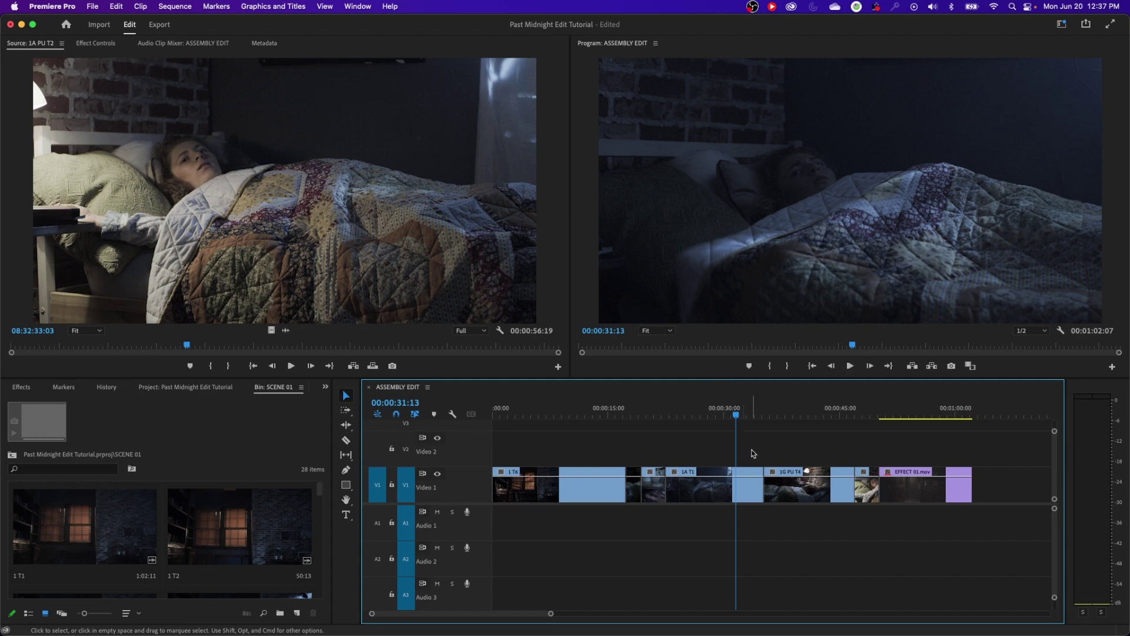
Step: Copy the 1A T1 clip and paste it after the last clip on Video 1
click(749, 484)
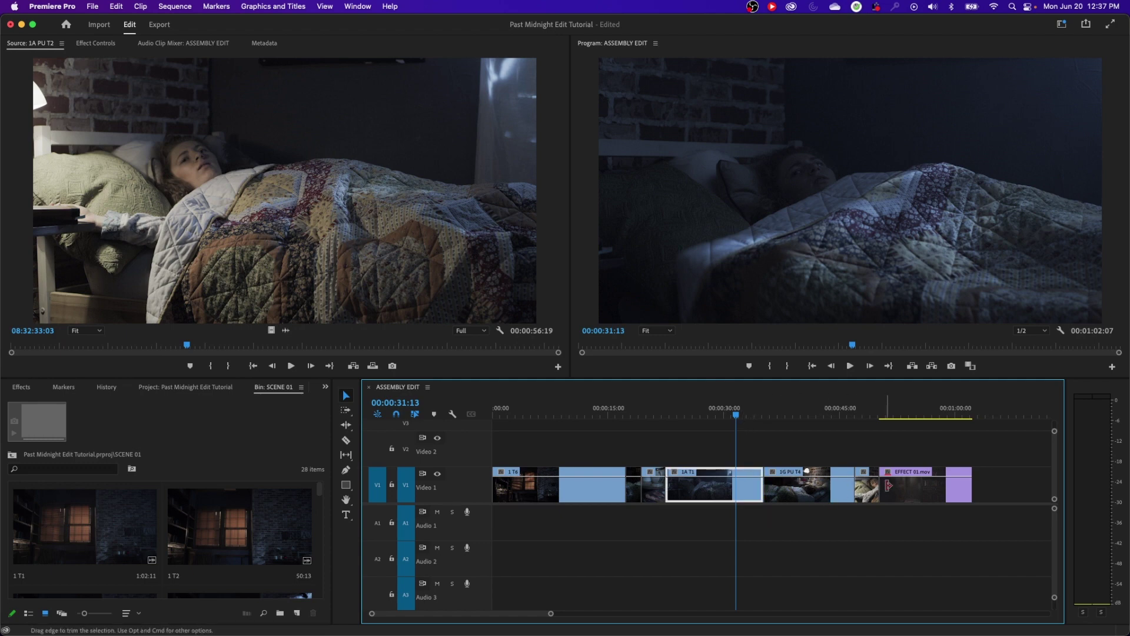
click(751, 413)
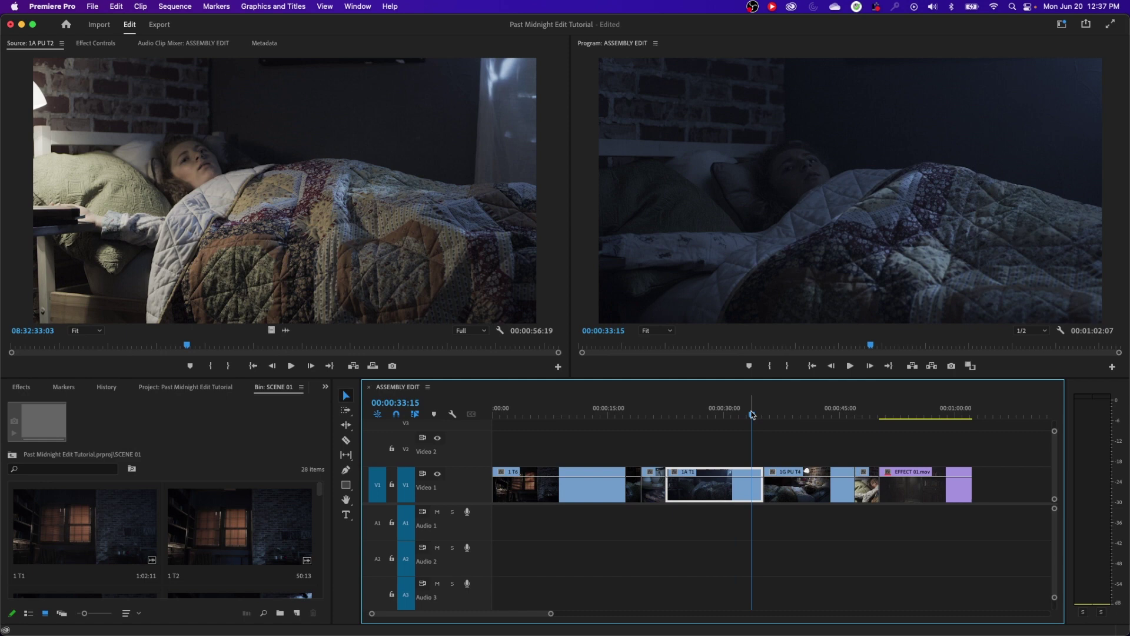
key(minus)
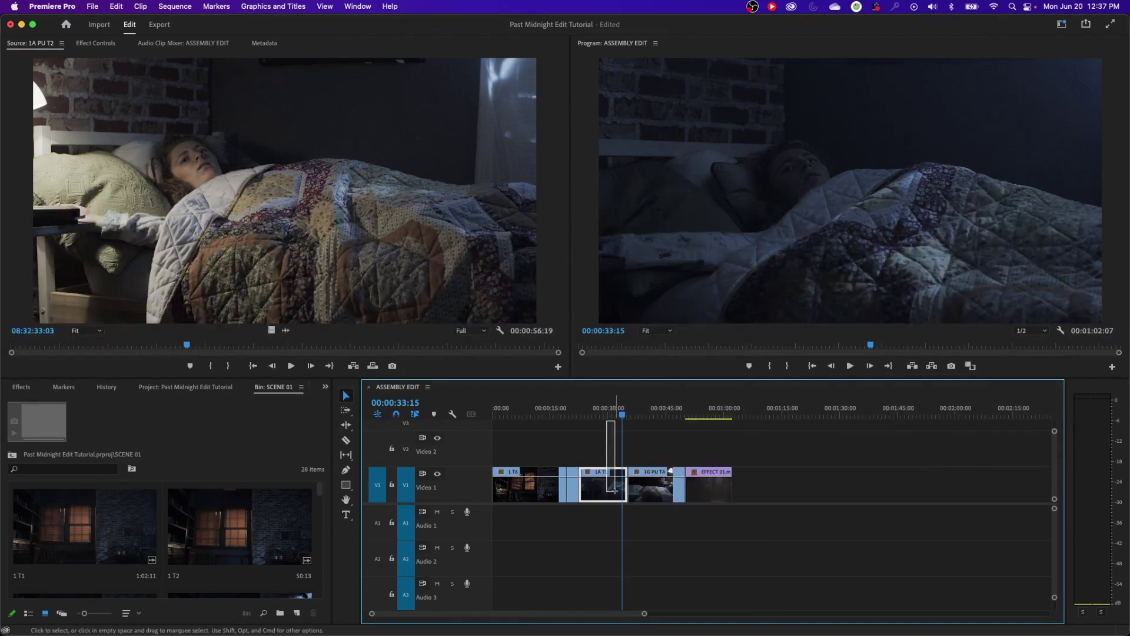
key(super+c)
drag(635, 415, 765, 434)
key(super+v)
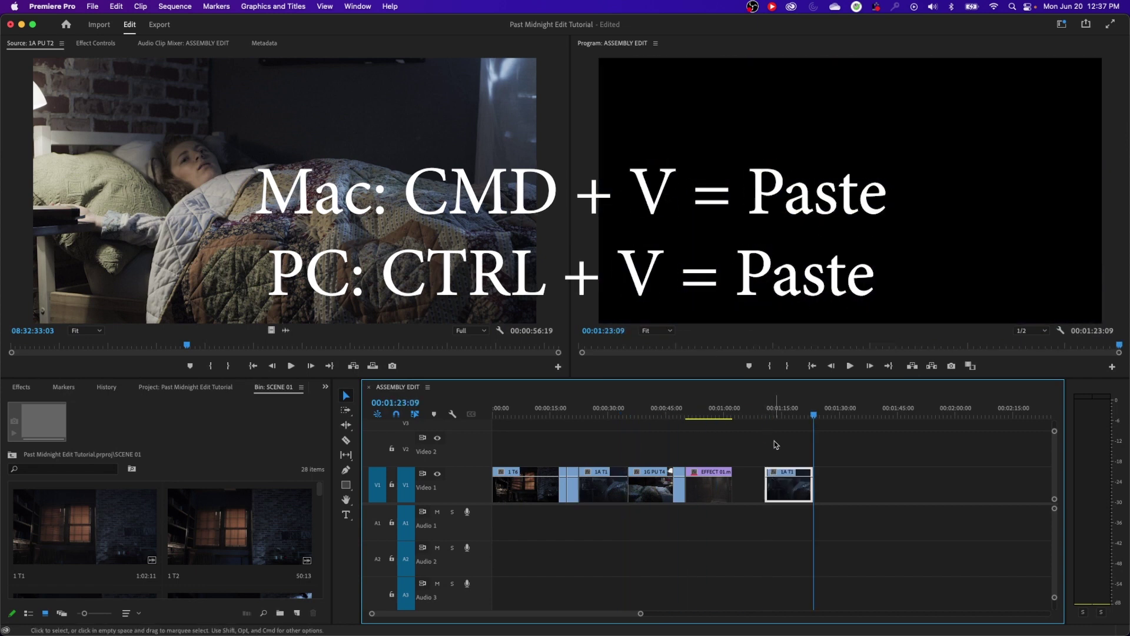
Step: Shift the pasted 1A T1 copy right to leave a gap, then select its end edit point
click(777, 415)
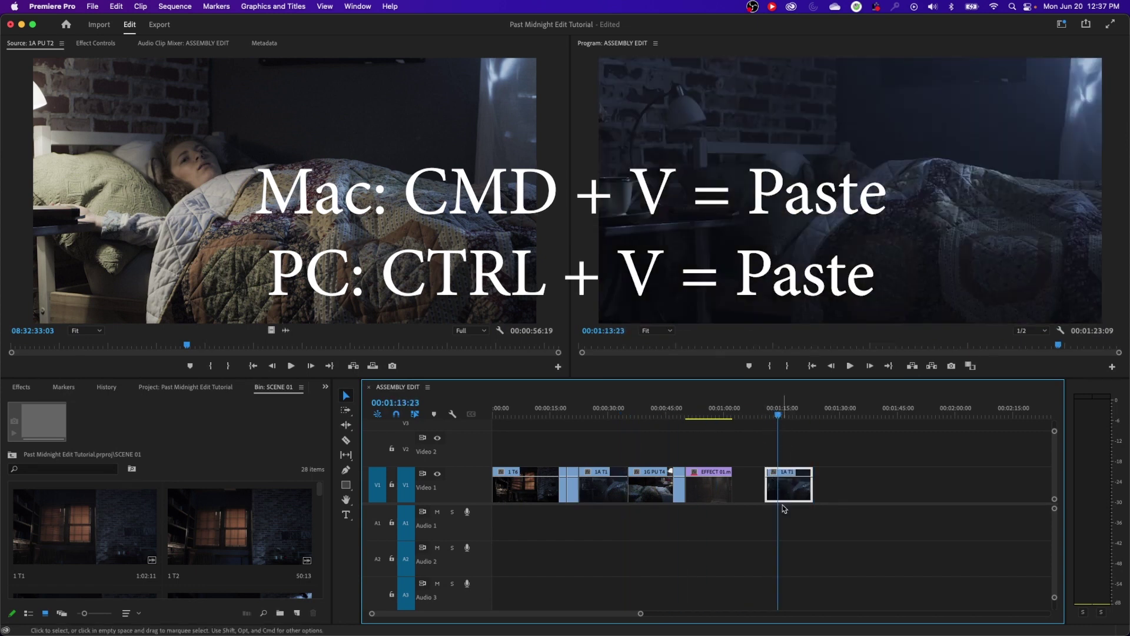
drag(794, 483, 826, 484)
click(804, 410)
drag(808, 409, 835, 420)
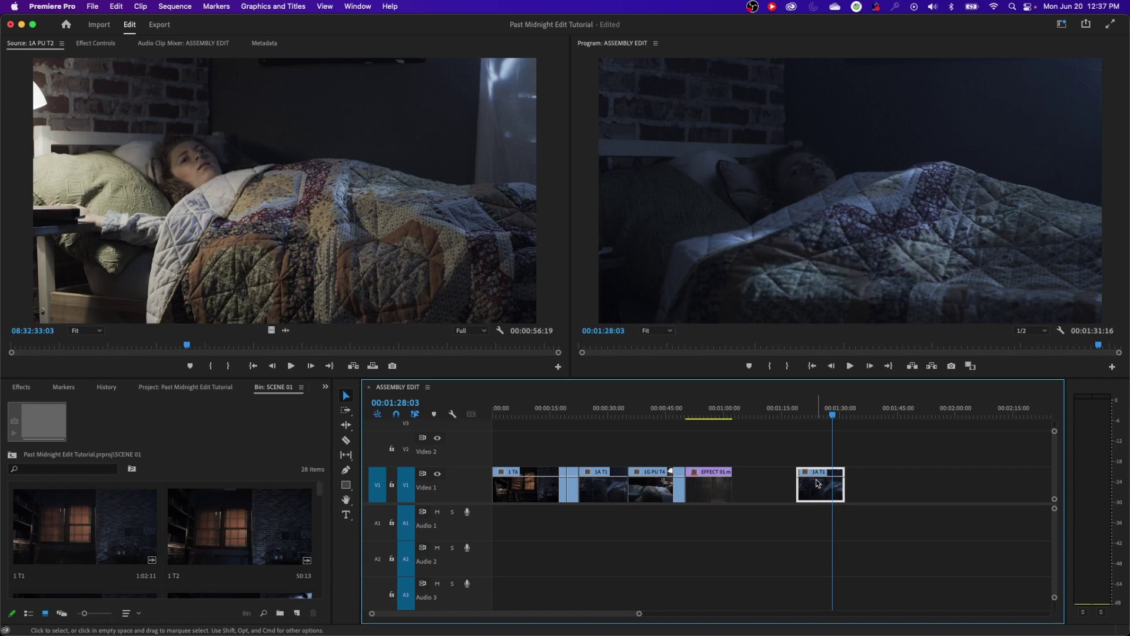
drag(801, 471, 810, 471)
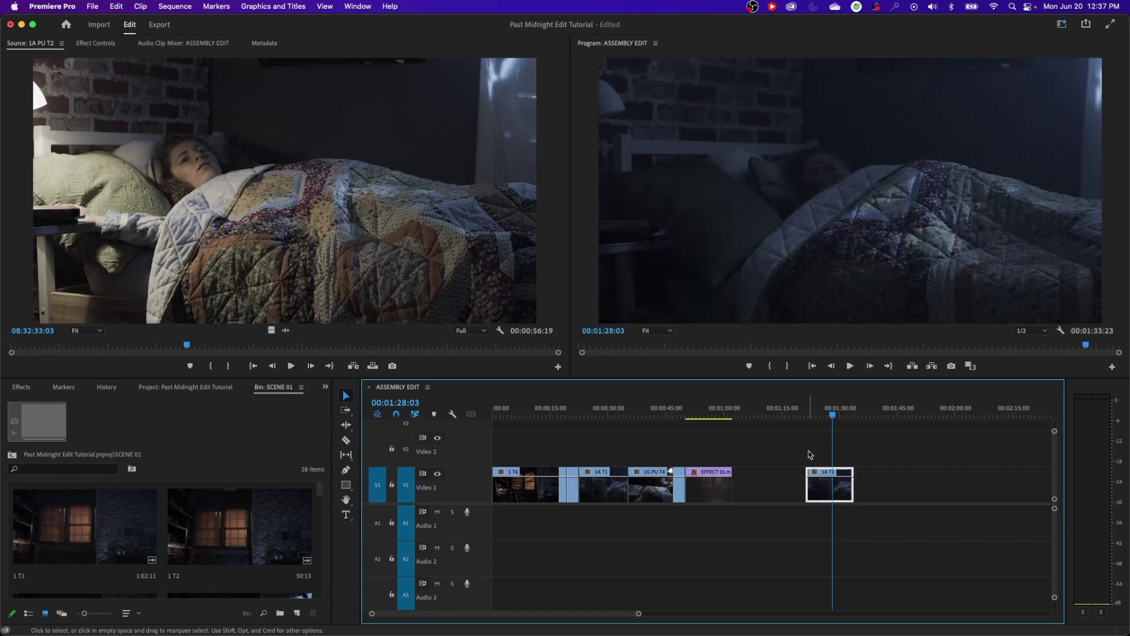
click(807, 484)
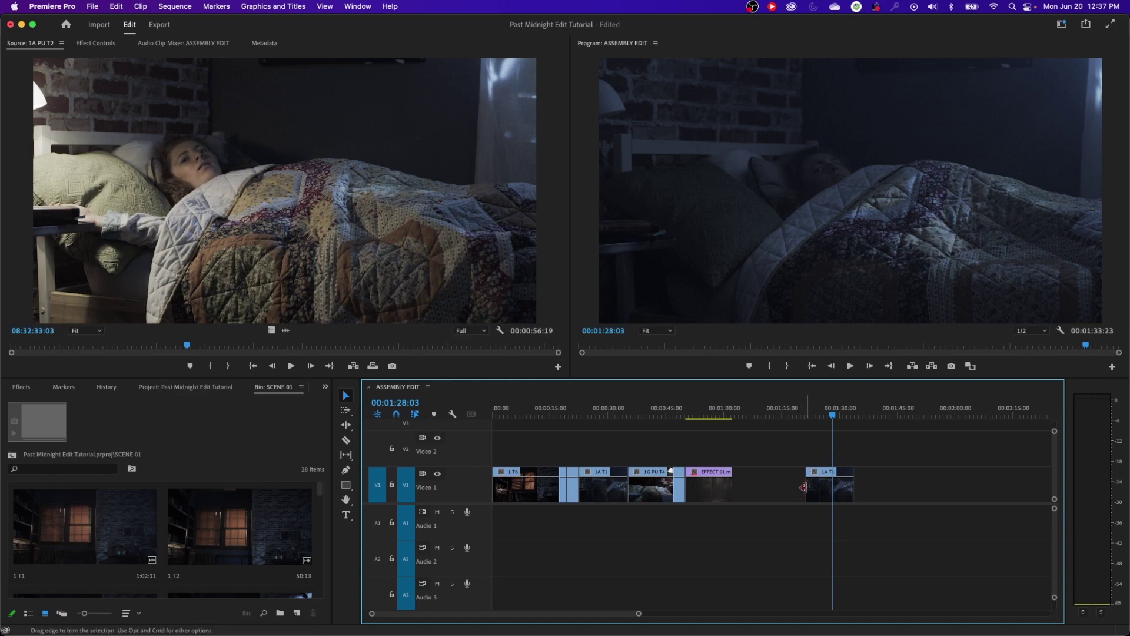
click(856, 487)
drag(855, 487, 889, 489)
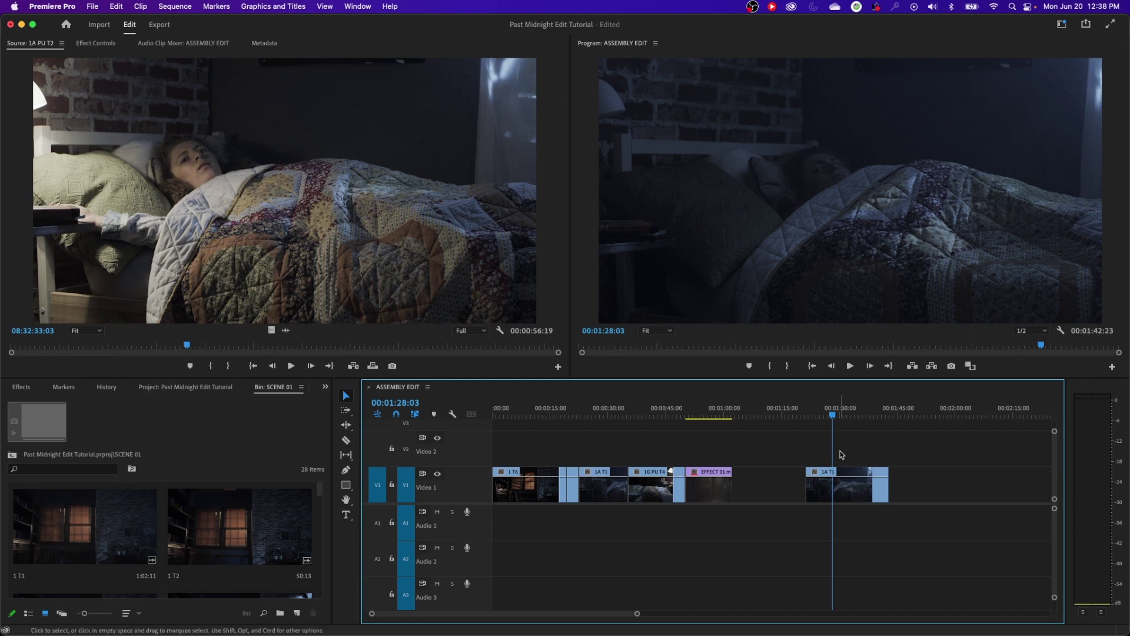
key(space)
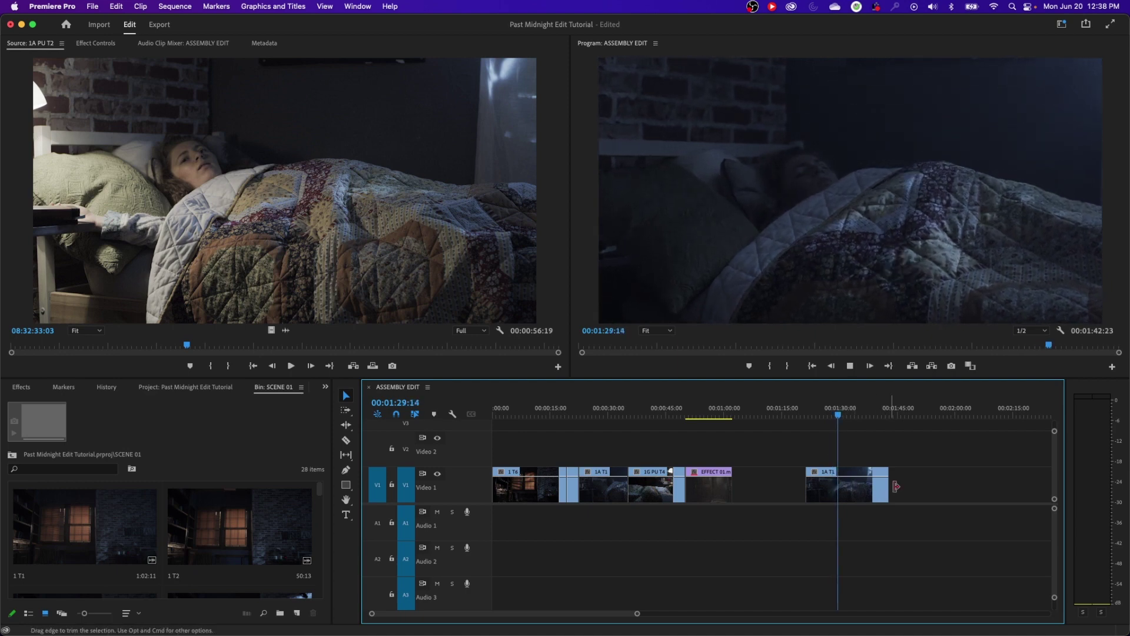
key(space)
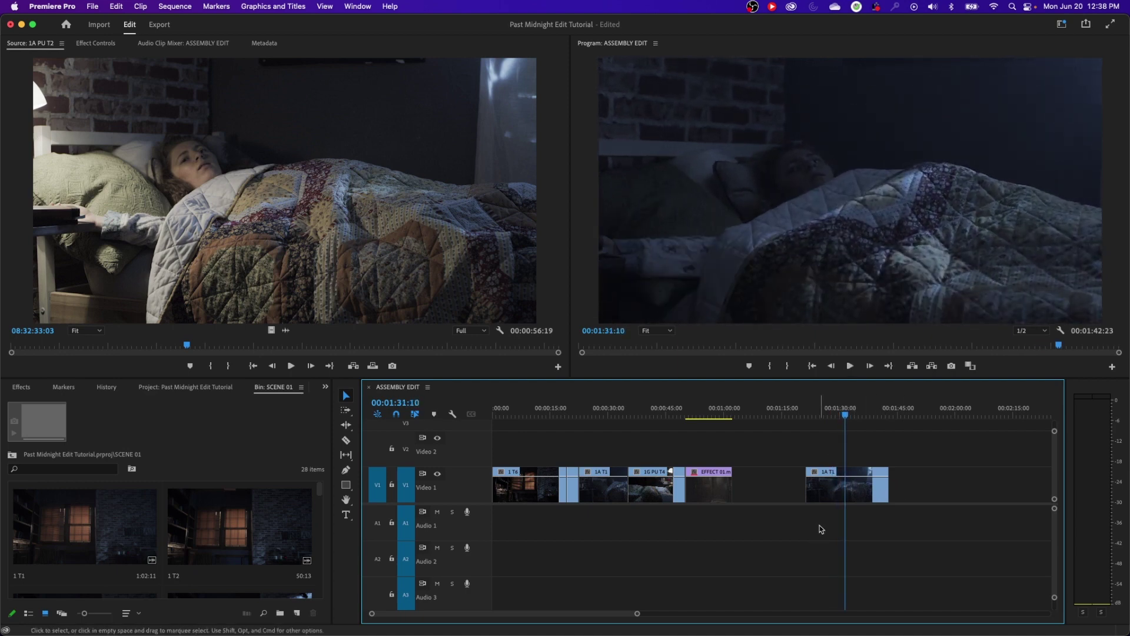
key(super+z)
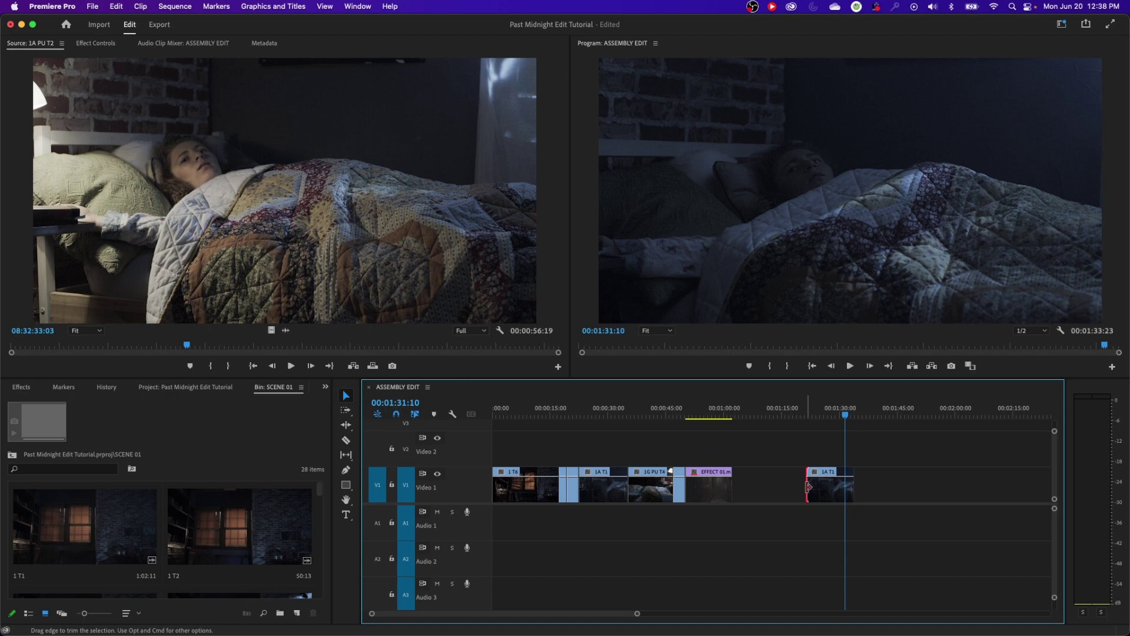
drag(808, 486, 763, 487)
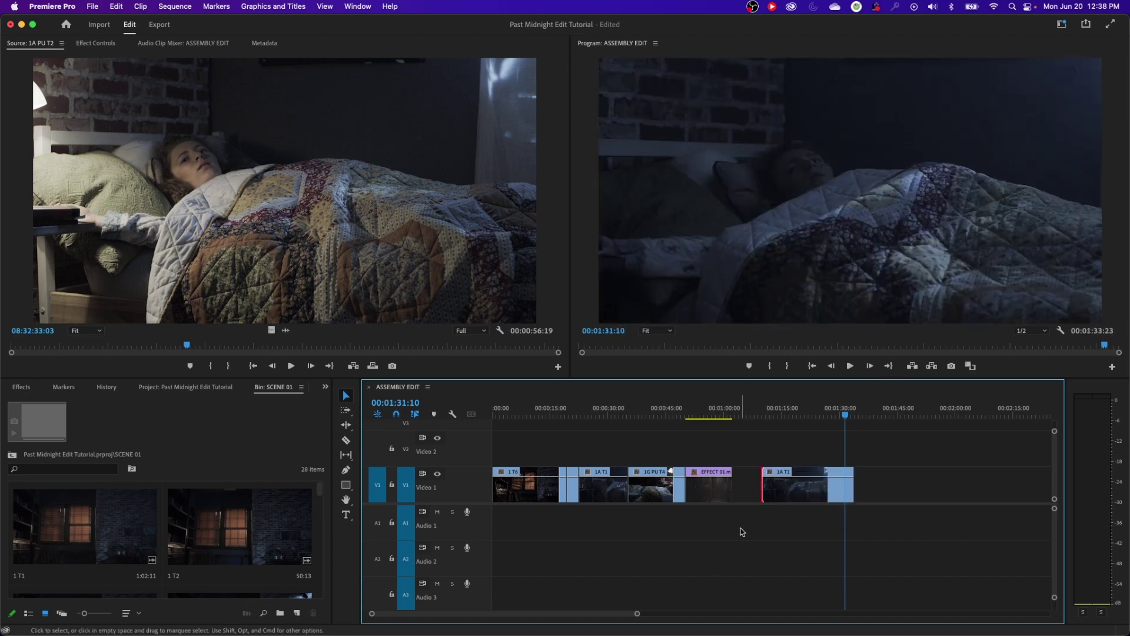
drag(766, 499, 806, 492)
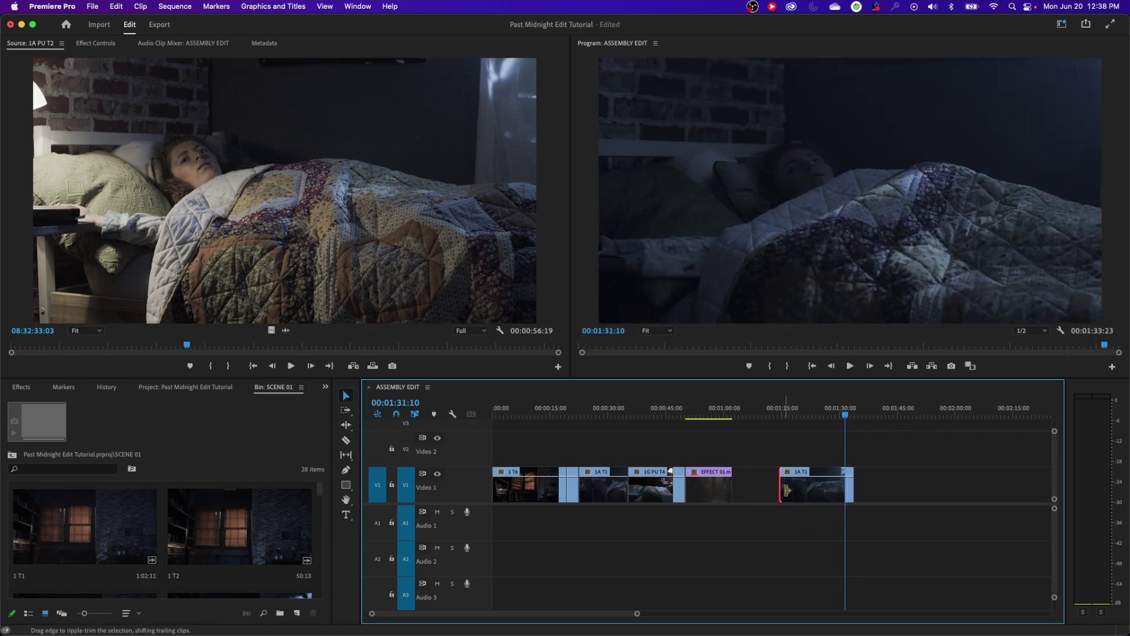
click(828, 416)
mouse_move(850, 496)
mouse_down()
mouse_move(881, 496)
mouse_move(852, 493)
mouse_up()
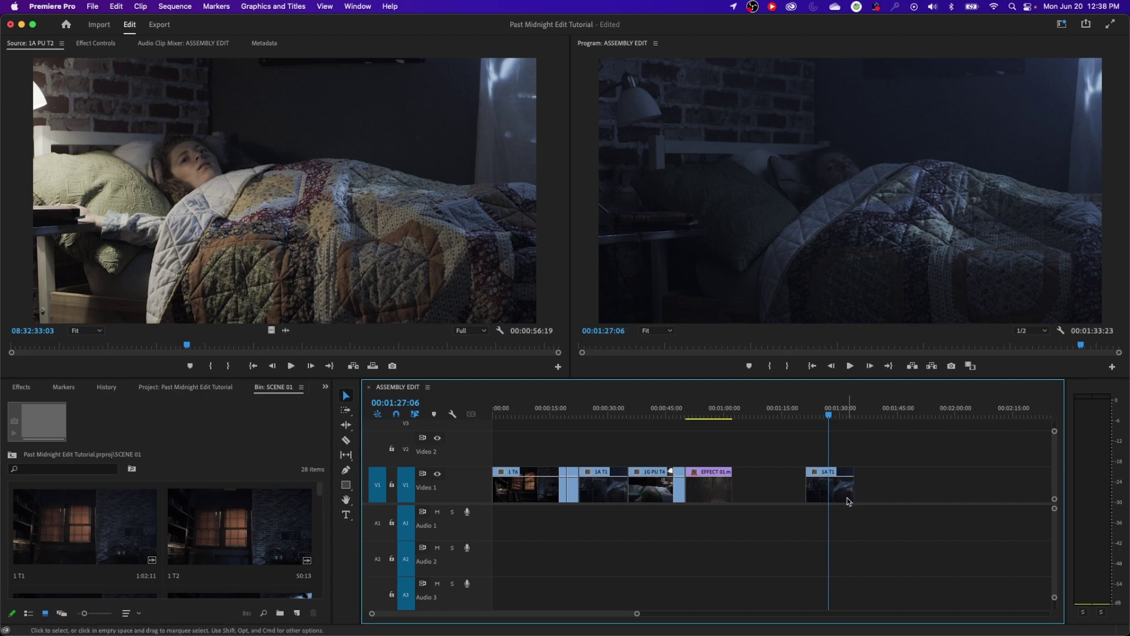
Step: Zoom the timeline to 30-second intervals and extend the last clip's end to its media limit
key(minus)
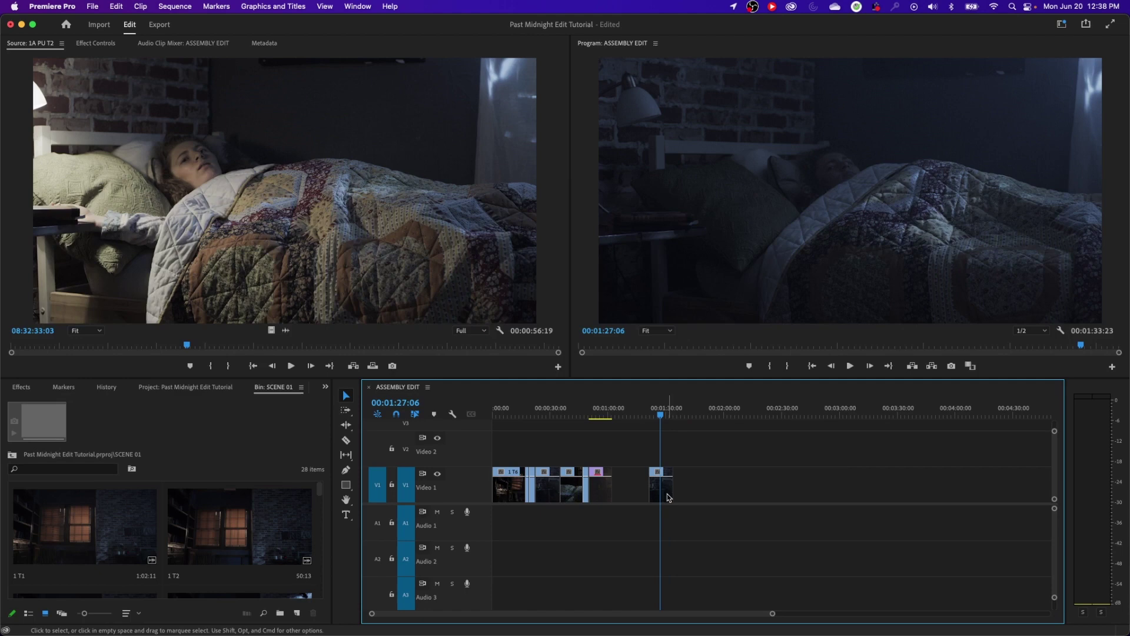
key(minus)
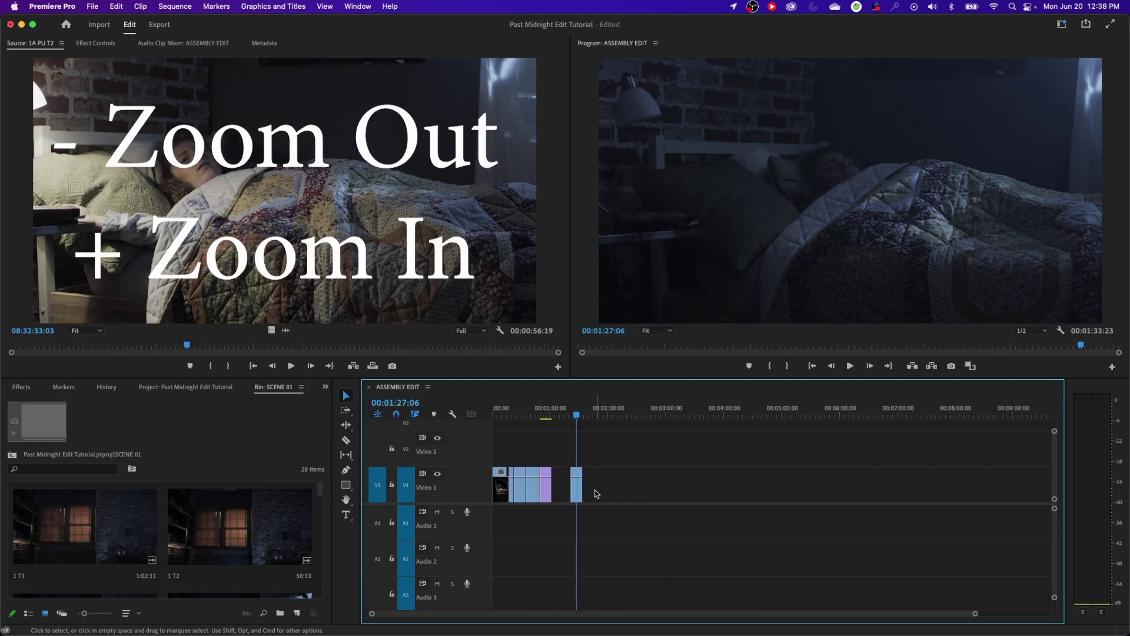
key(equal)
key(equal)
key(equal)
key(minus)
key(minus)
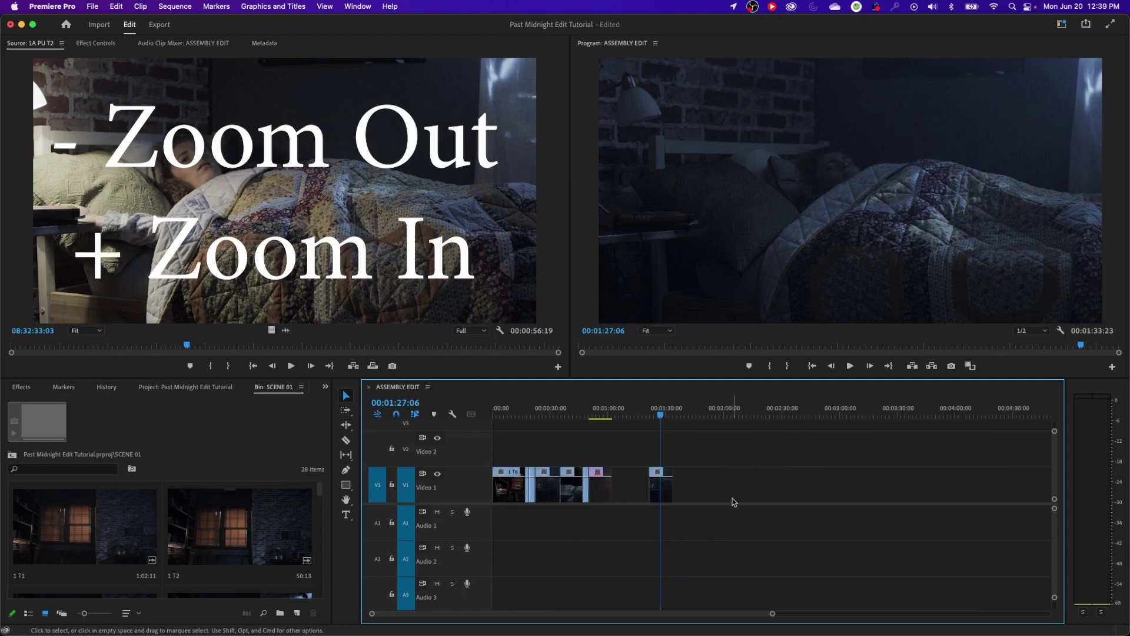
drag(673, 486, 728, 485)
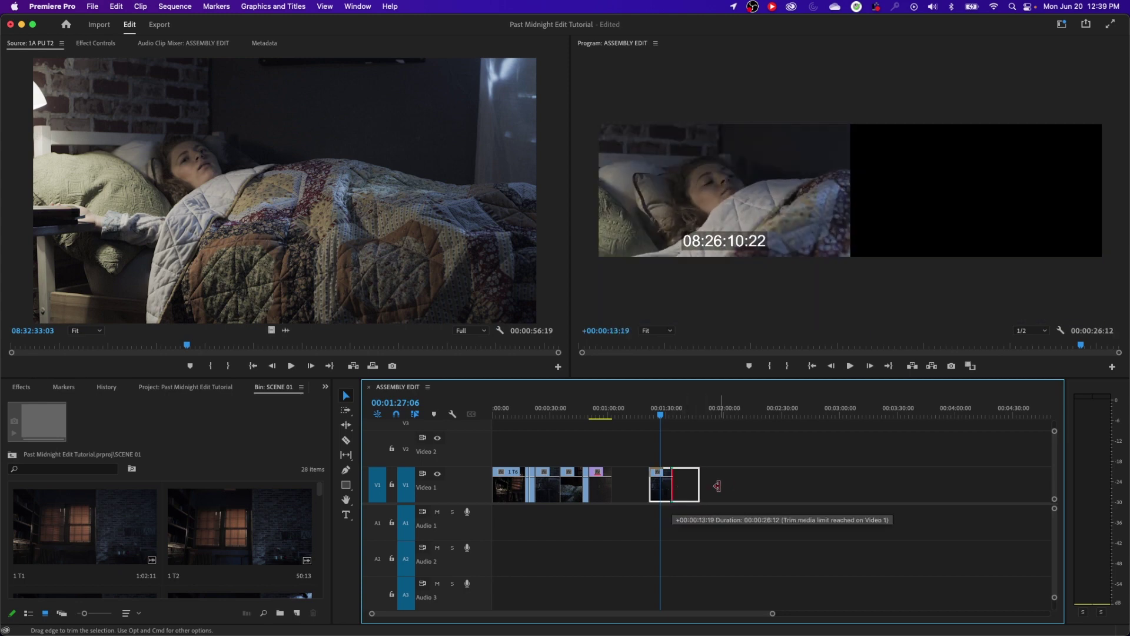
drag(717, 485, 706, 484)
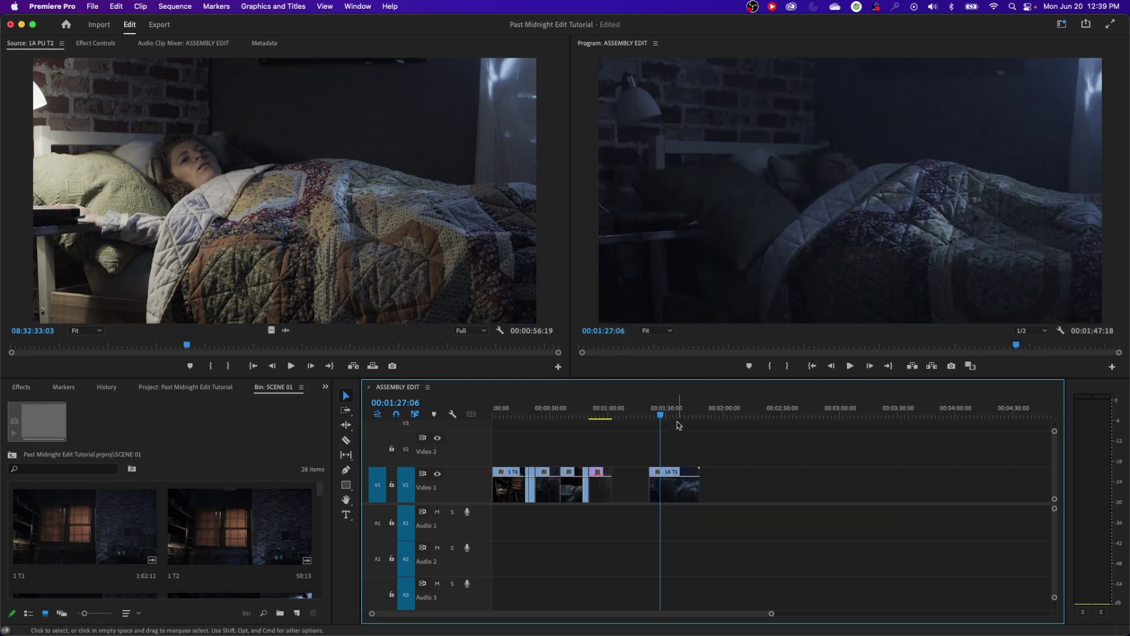
Step: Trim the last clip's end back about 1:10, zoom out, and move the lone 1A T1 clip
drag(677, 415, 691, 415)
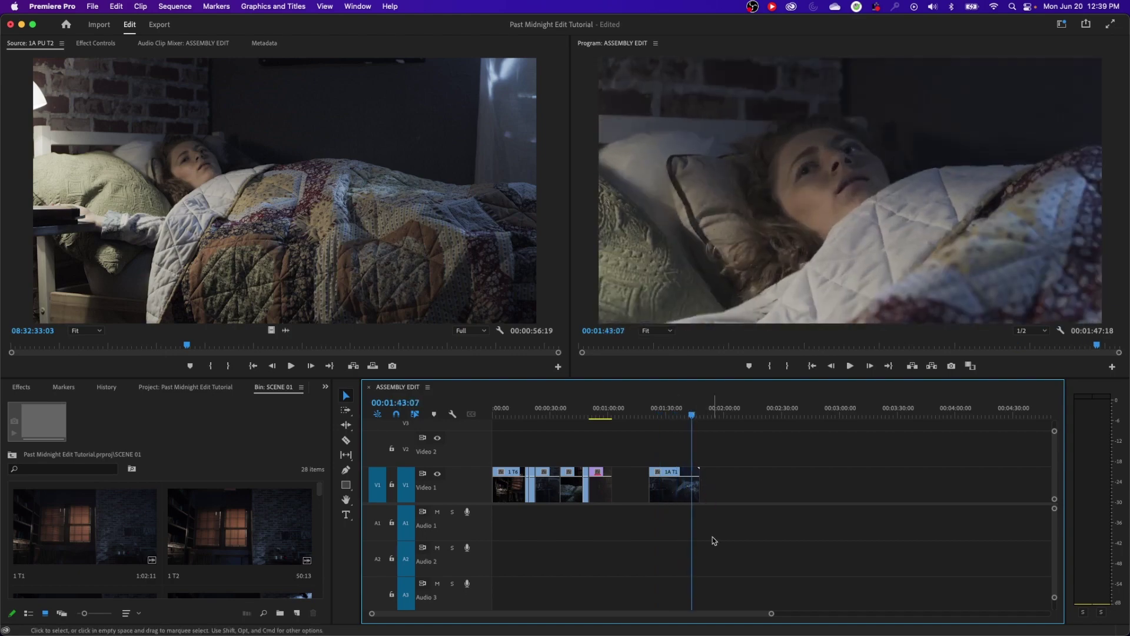
key(=)
key(=)
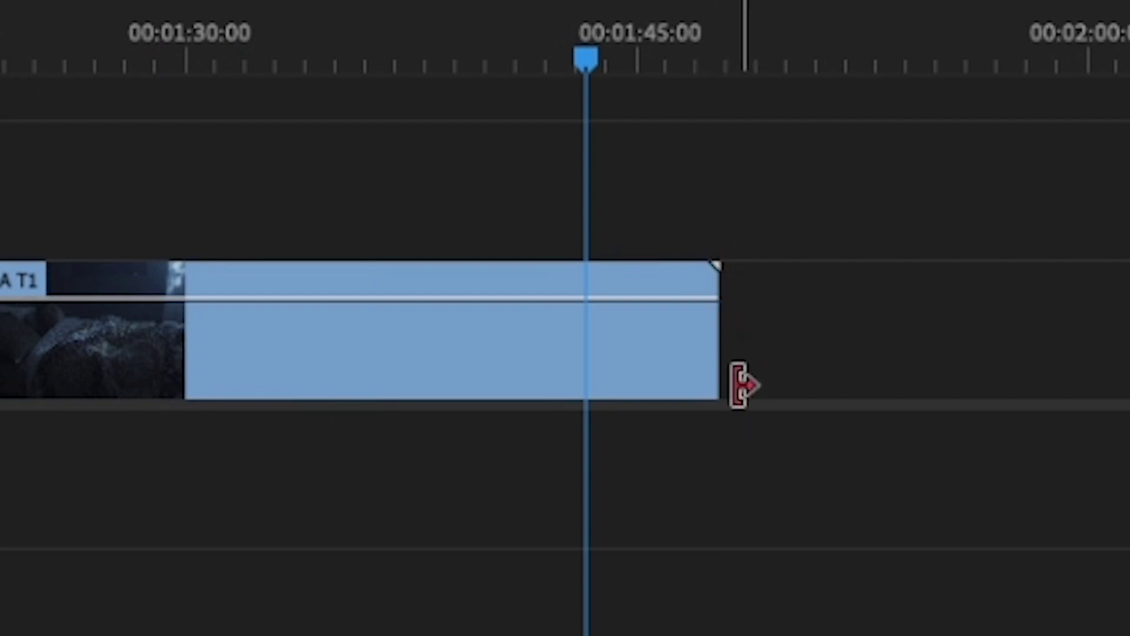
drag(739, 385, 683, 383)
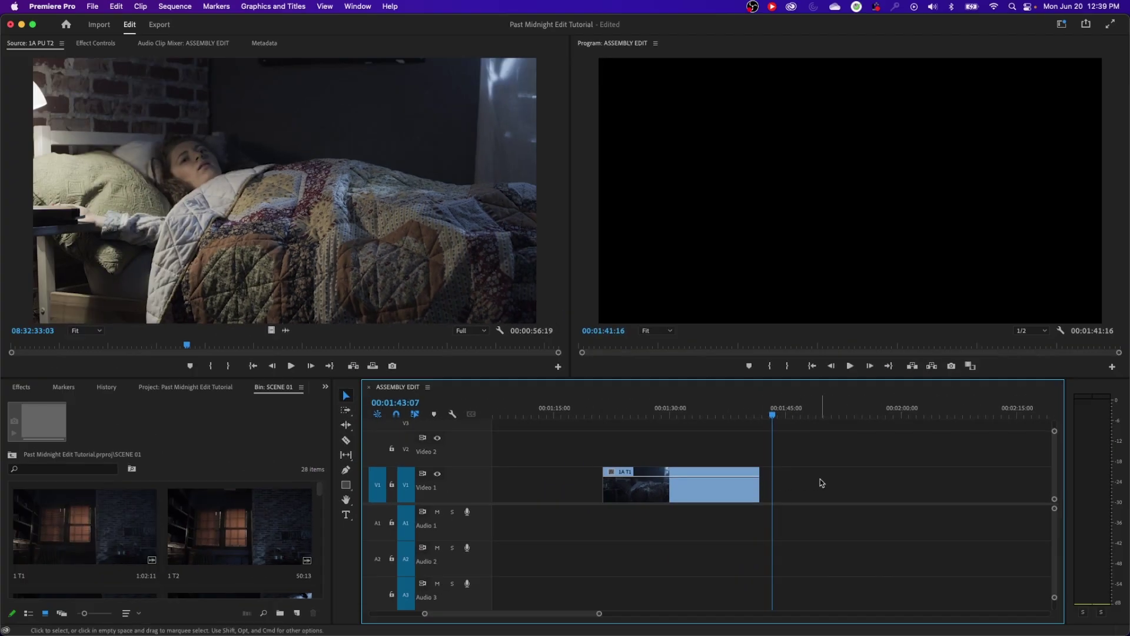
key(minus)
key(minus)
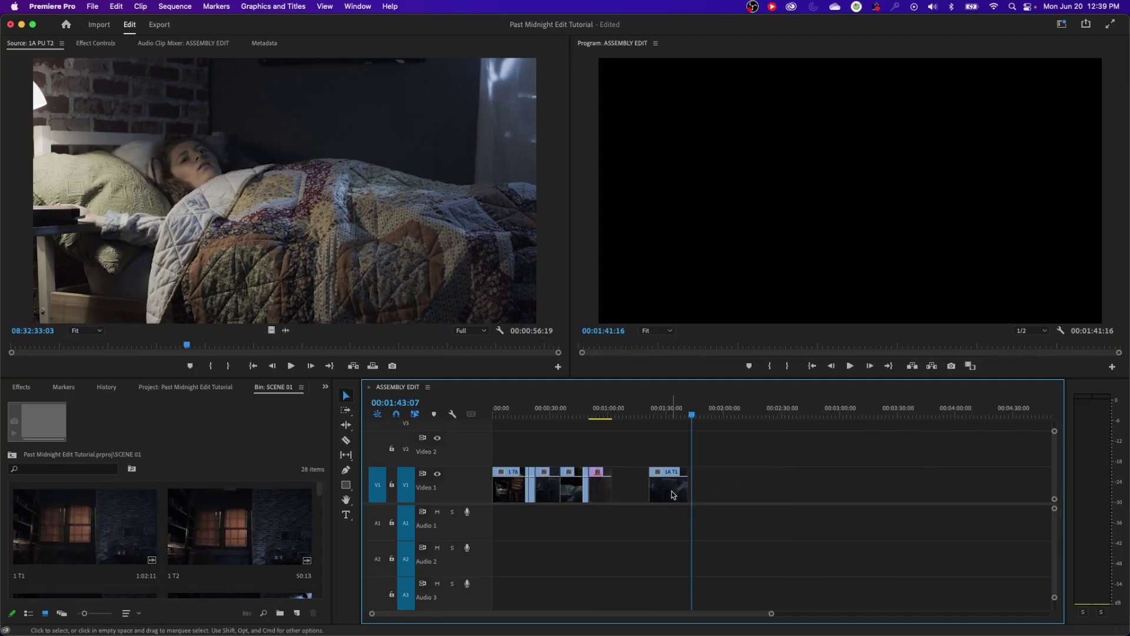
drag(674, 494, 735, 486)
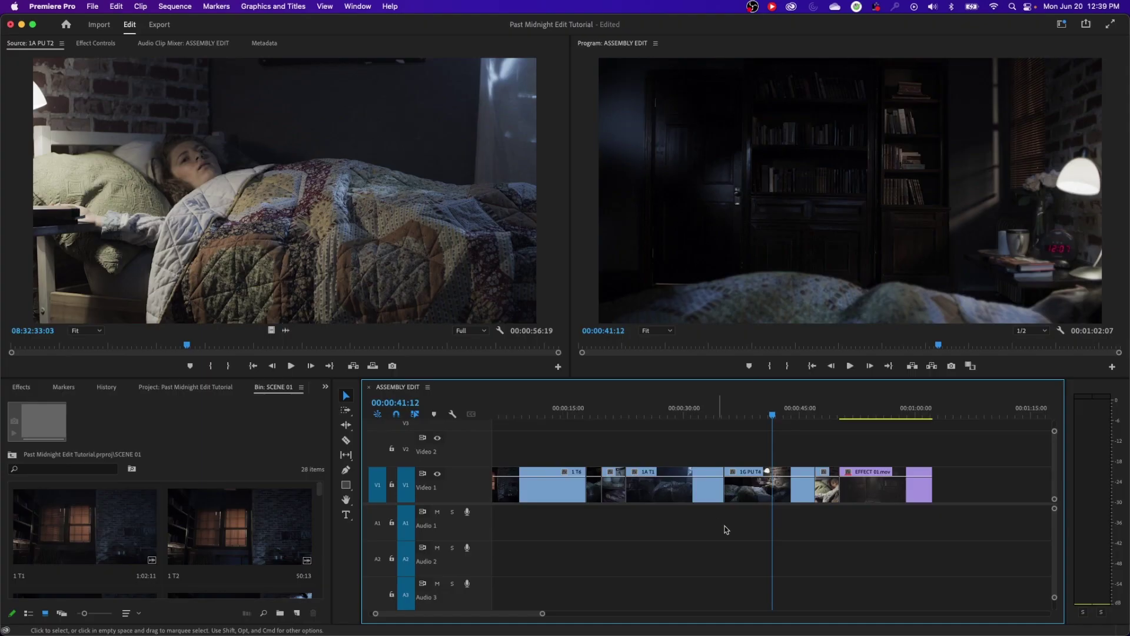
mouse_move(732, 486)
mouse_down()
mouse_move(708, 487)
mouse_move(732, 486)
mouse_up()
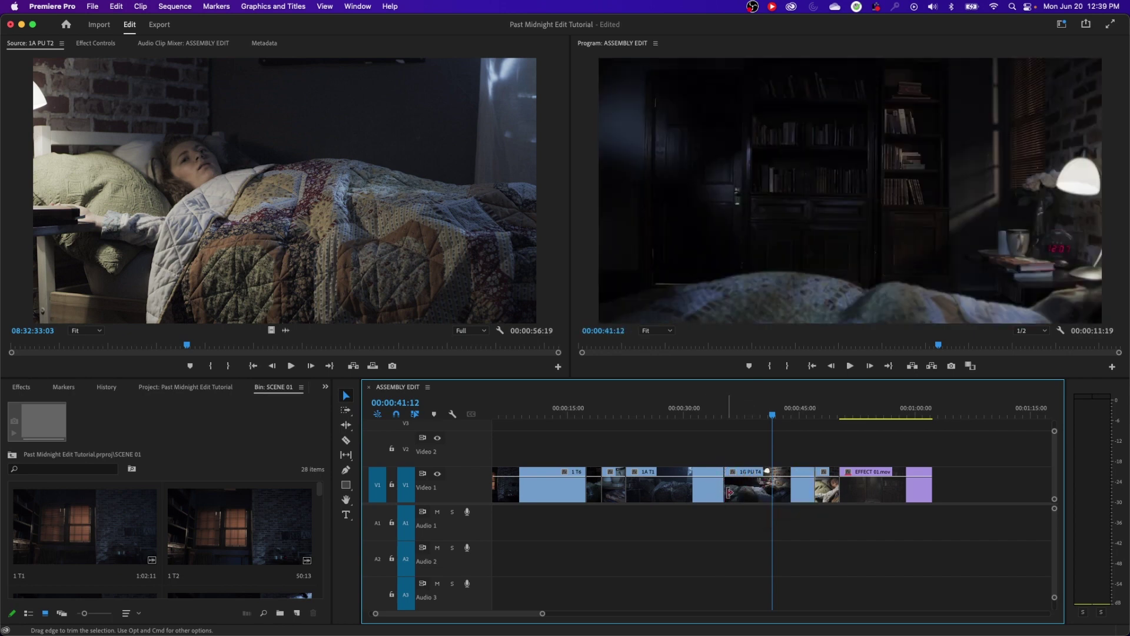
key(j)
key(k)
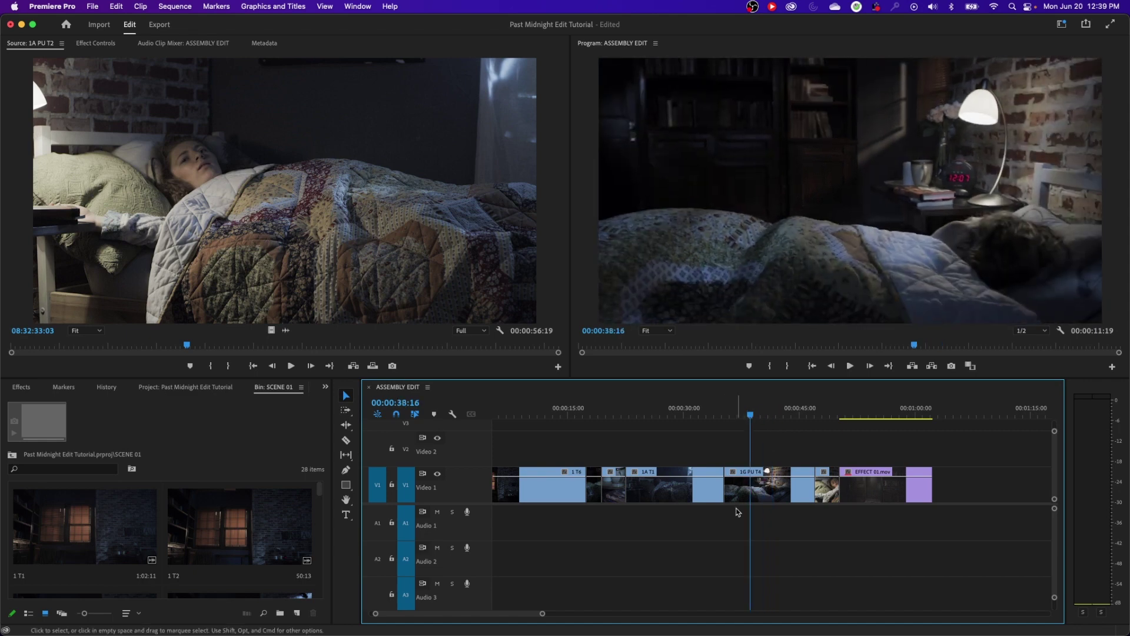
click(746, 499)
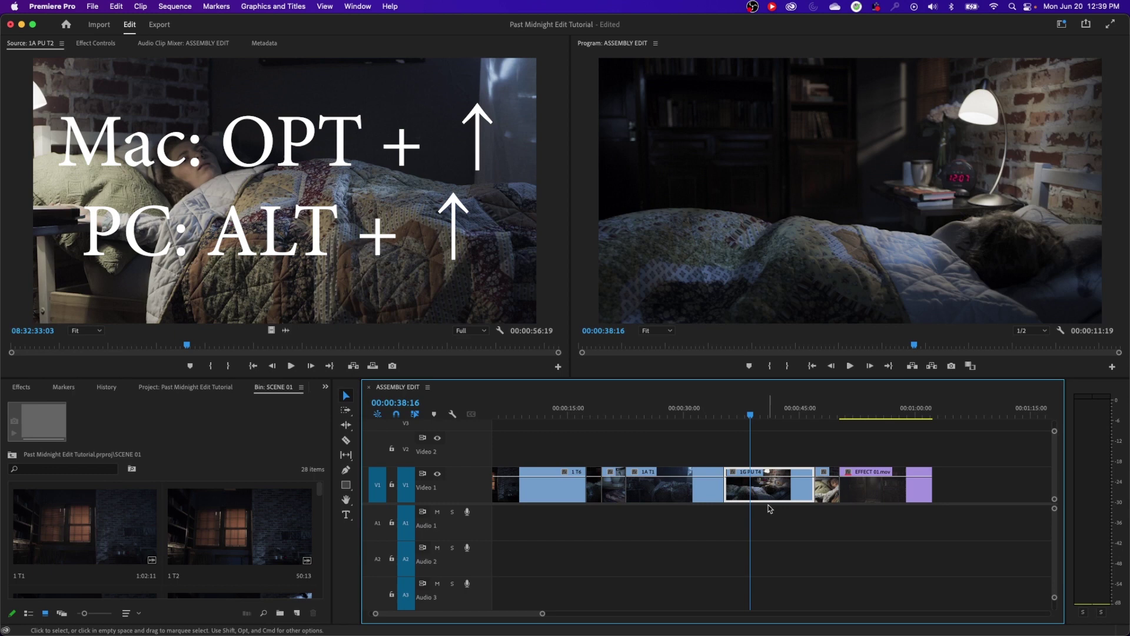
key(alt+Up)
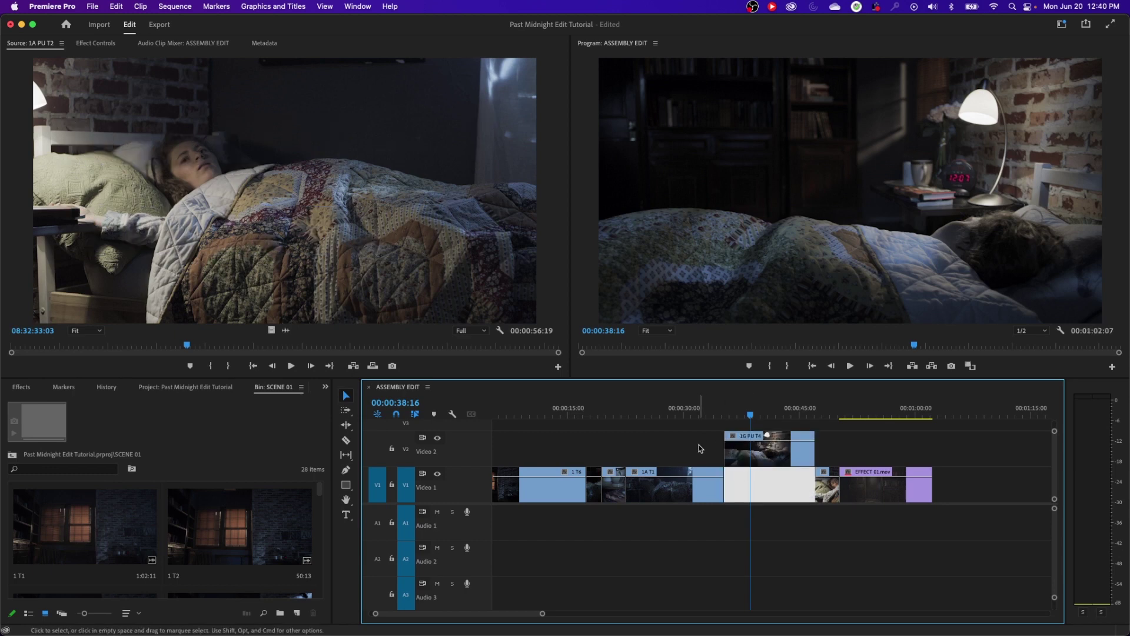
drag(723, 448, 488, 452)
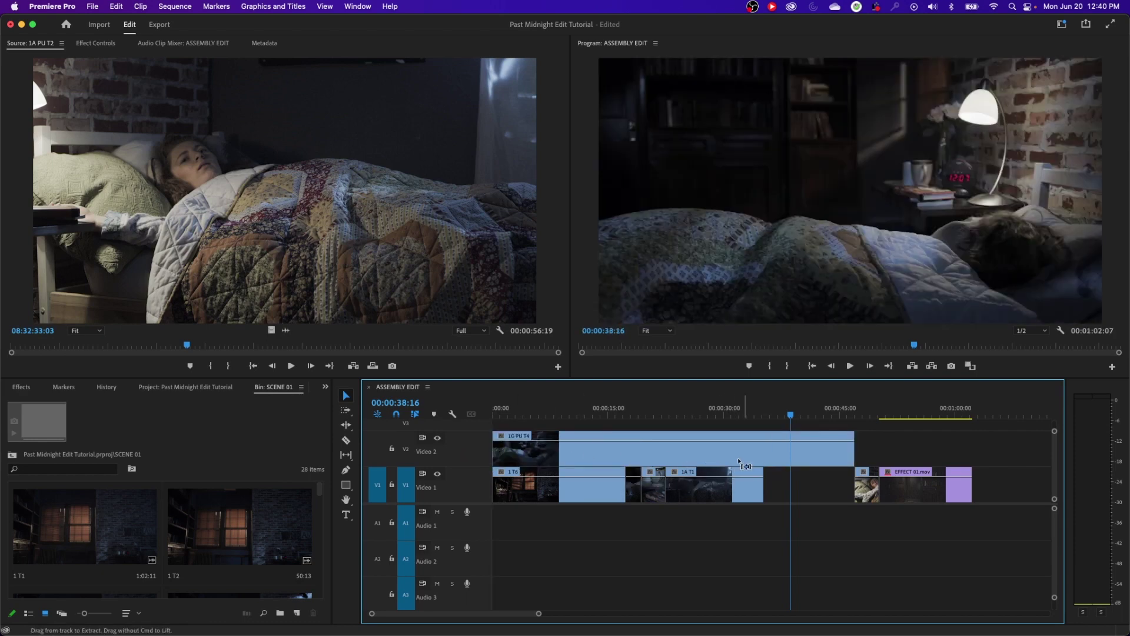
key(super+z)
key(super+z)
key(super+z)
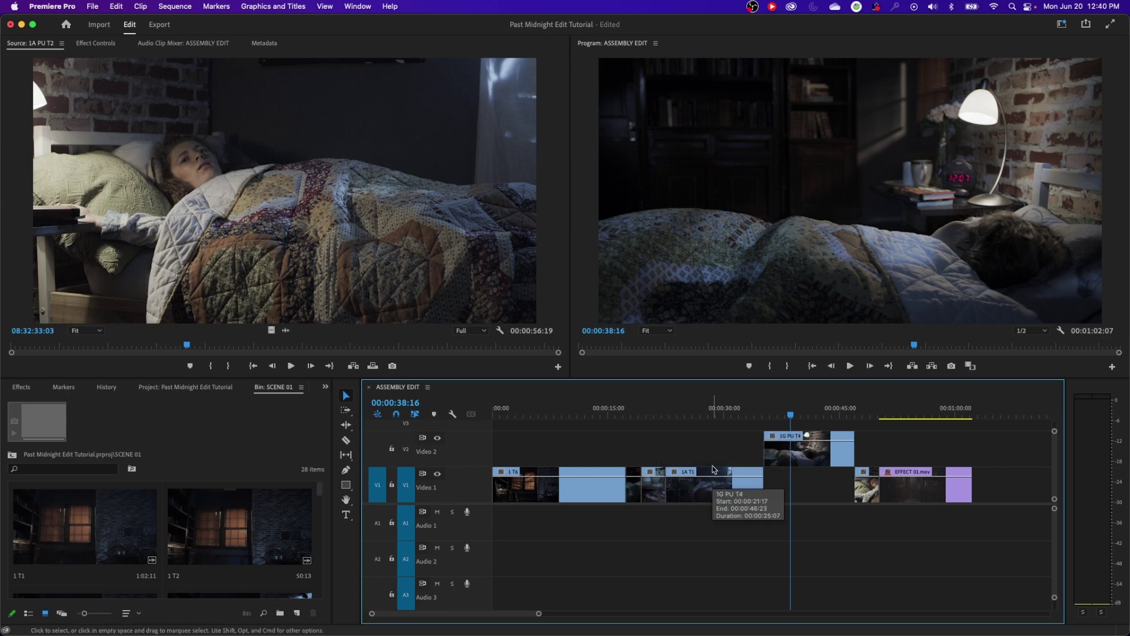
key(super+z)
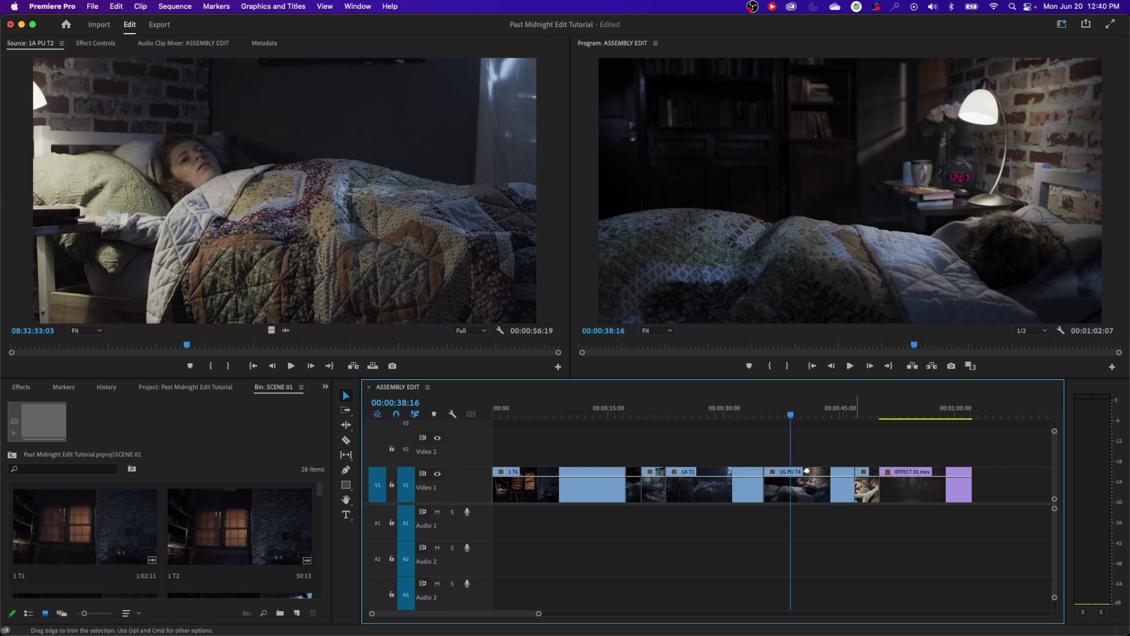
mouse_move(852, 486)
mouse_down()
mouse_move(810, 489)
mouse_move(858, 496)
mouse_up()
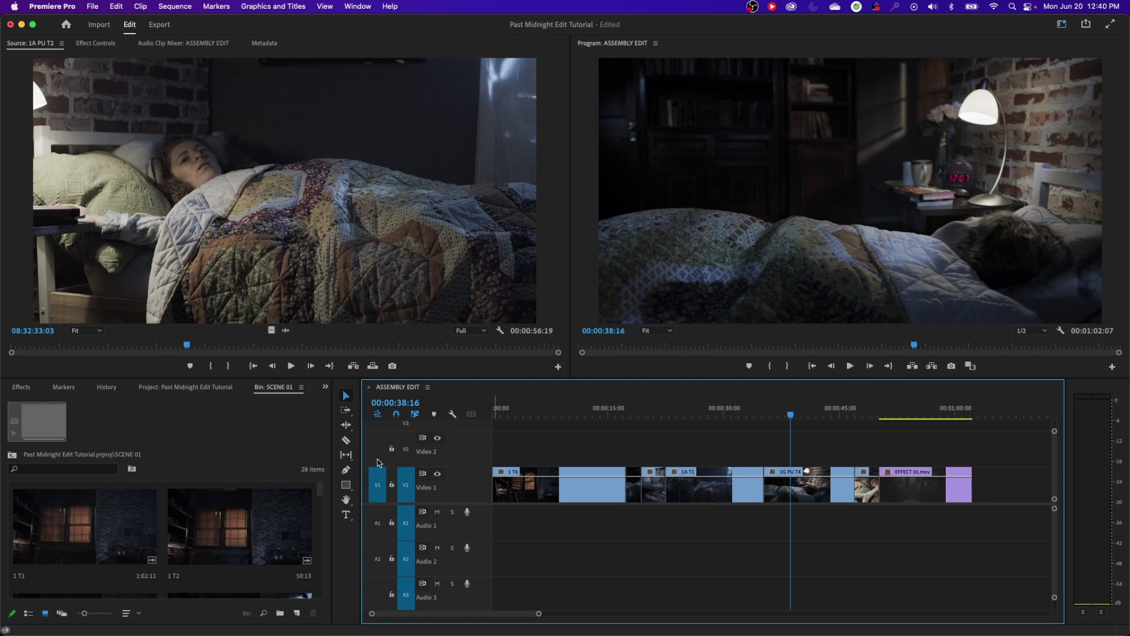
Step: Choose Ripple Edit Tool (B) from the trimming tools flyout
click(349, 426)
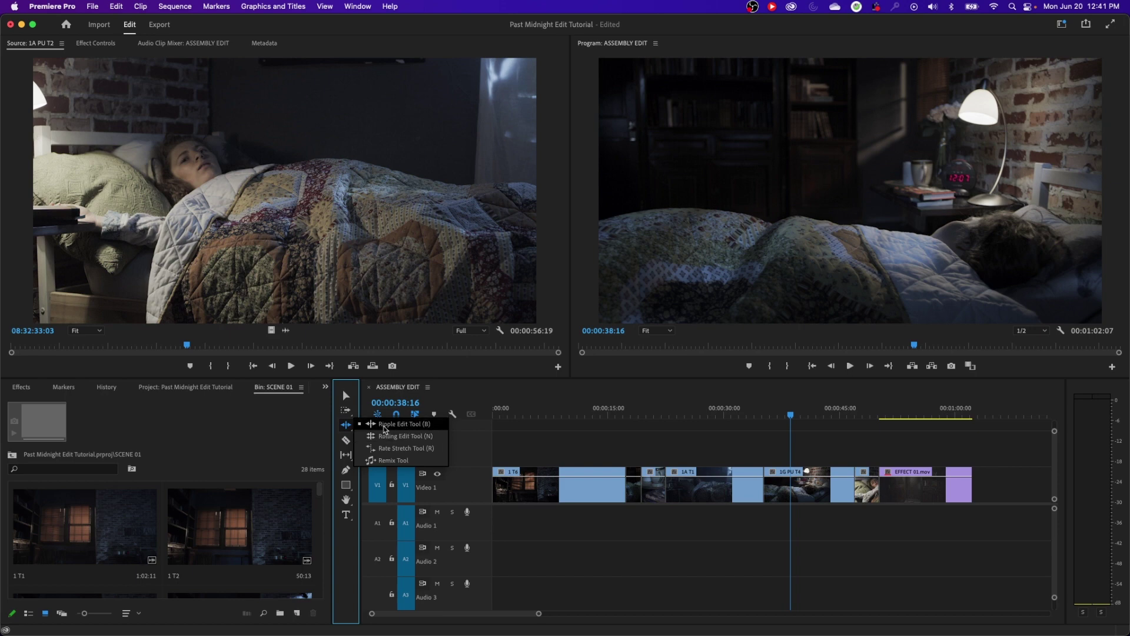
click(345, 424)
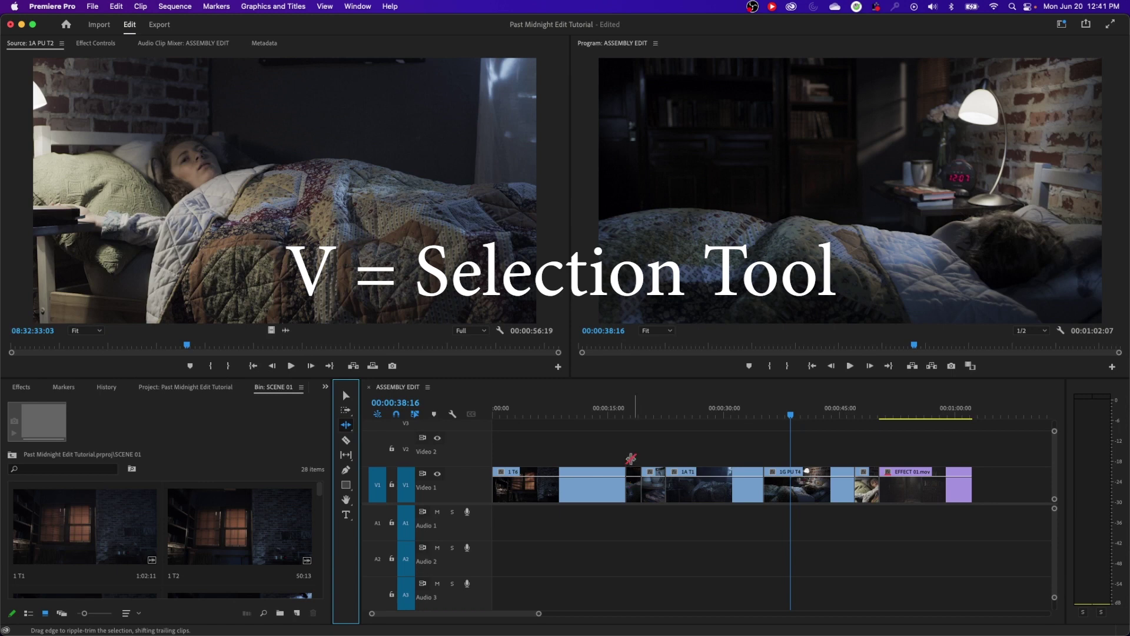
Step: Cycle through Selection (V), Rolling Edit (N) and Ripple Edit (B), then move the playhead to 00:00:30:11
key(v)
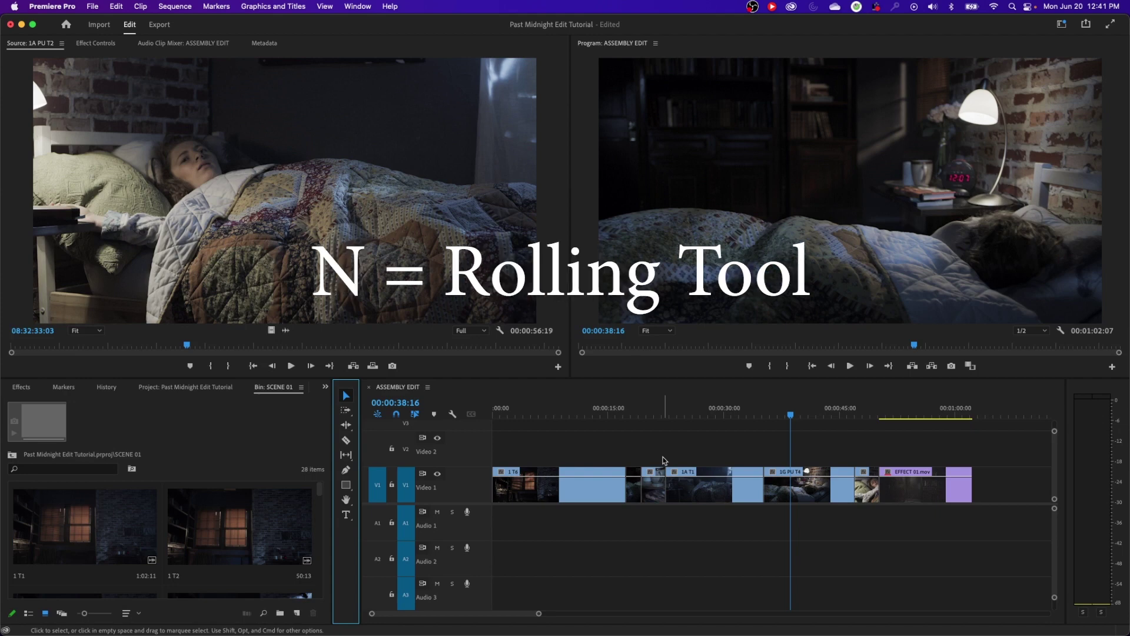
key(n)
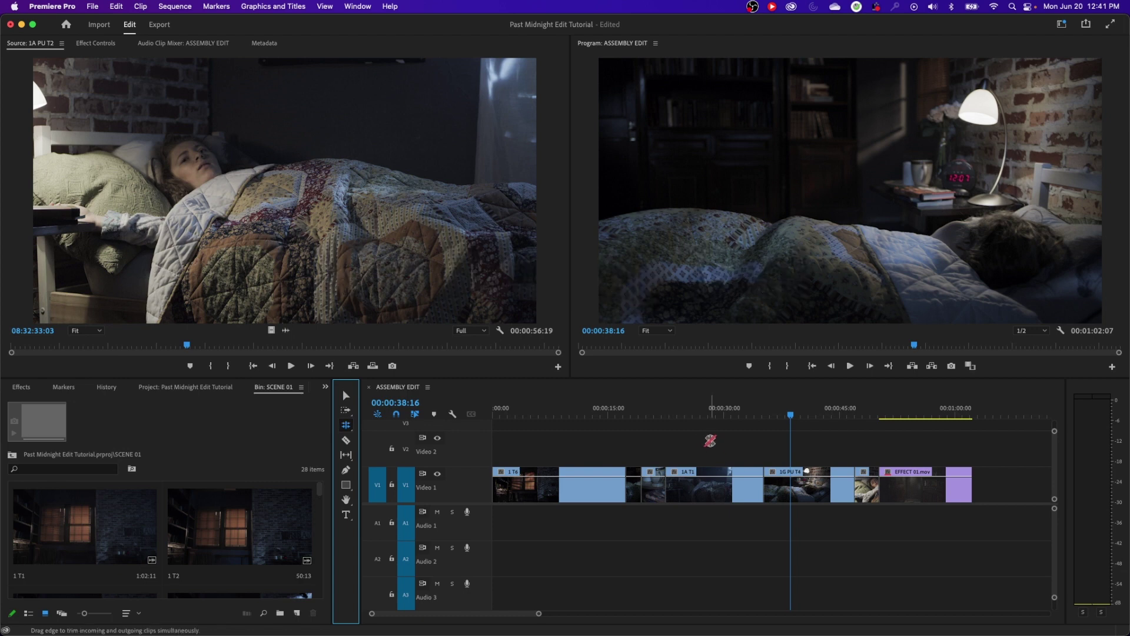
key(b)
drag(791, 413, 727, 414)
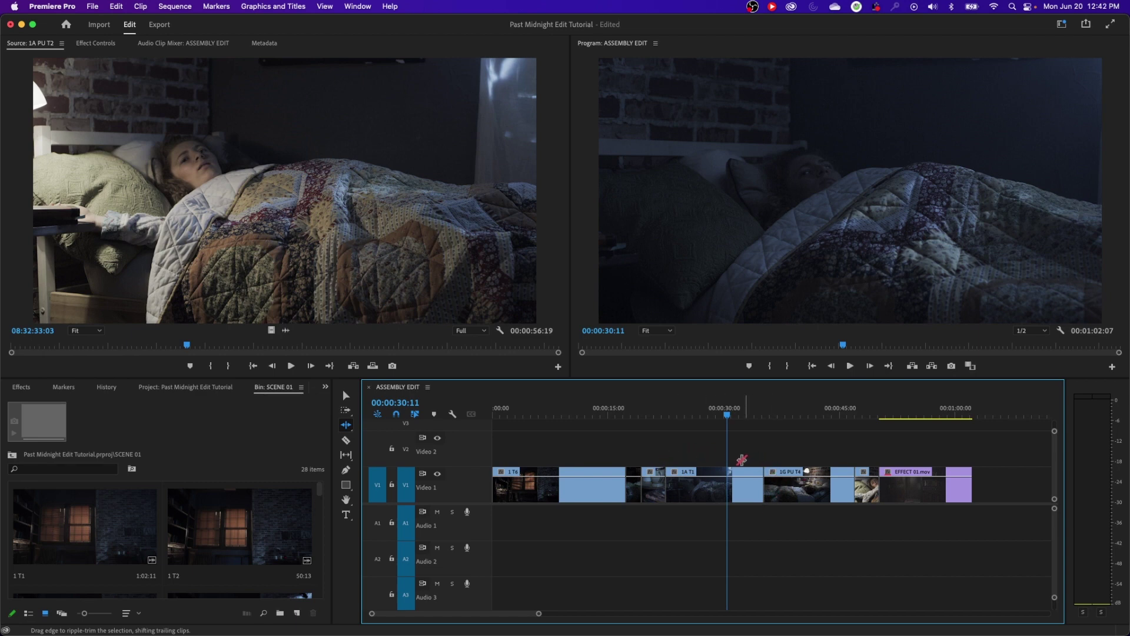
Step: Select 1G PU T4 and all later clips and push them about 9 seconds later
key(a)
key(v)
drag(783, 445, 952, 500)
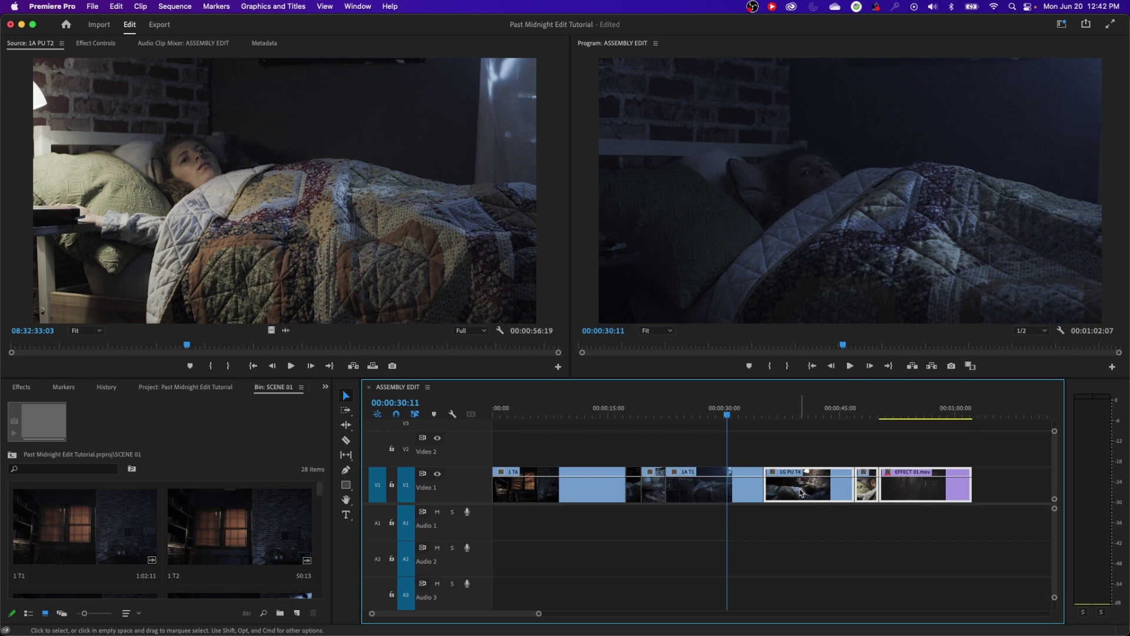
drag(805, 492, 879, 492)
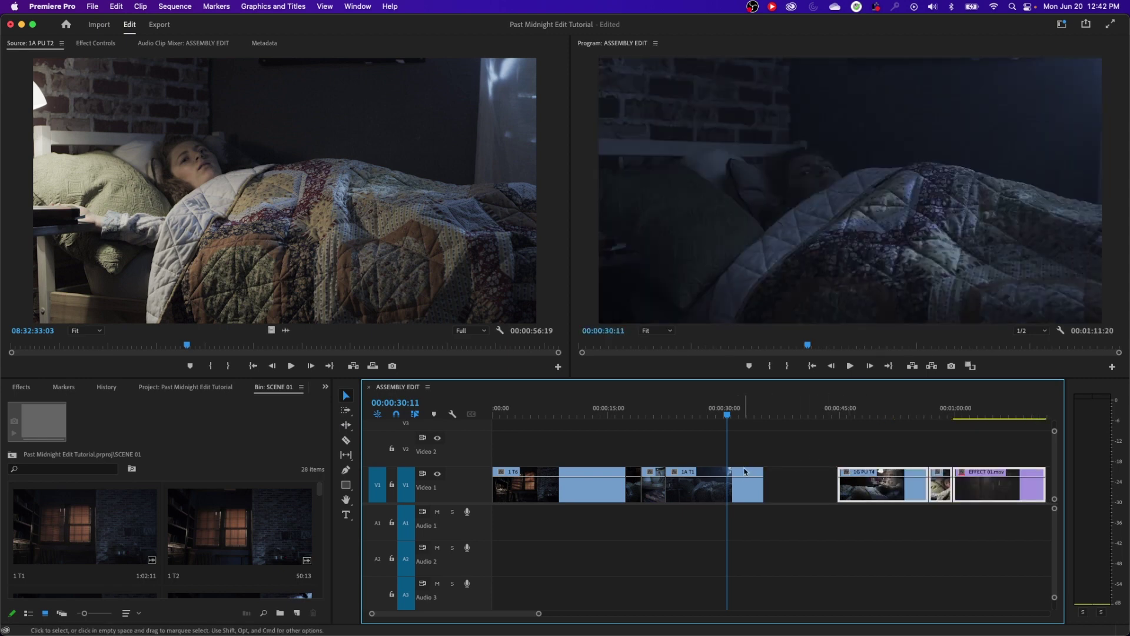
click(761, 489)
Step: Extend 1A T1's end by about two seconds and delete the remaining gap
drag(761, 489, 781, 494)
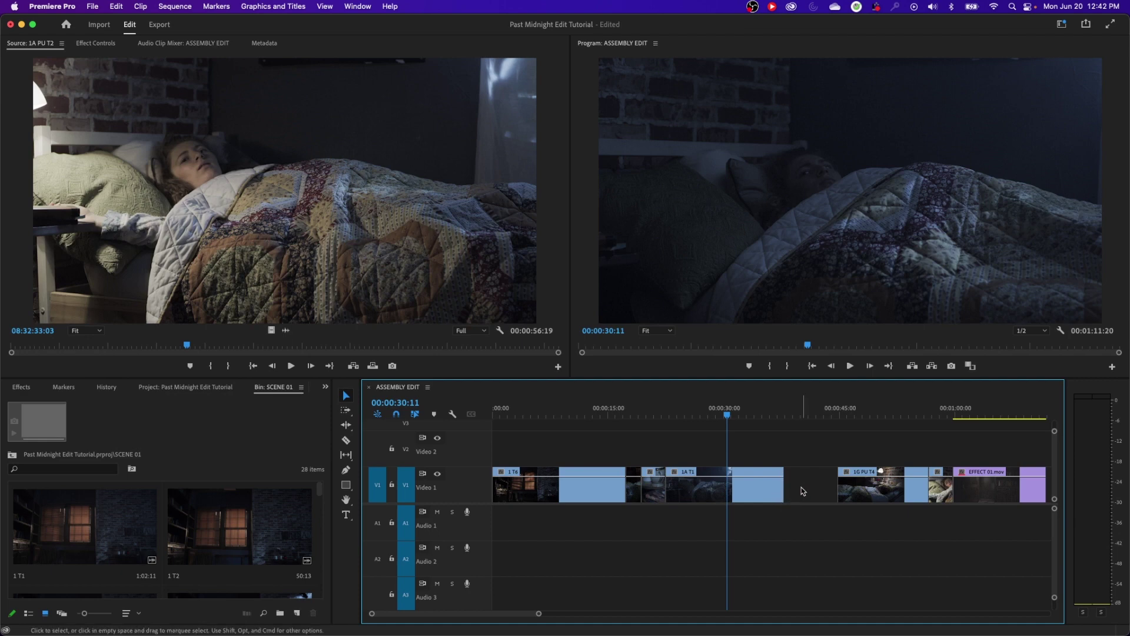
click(801, 493)
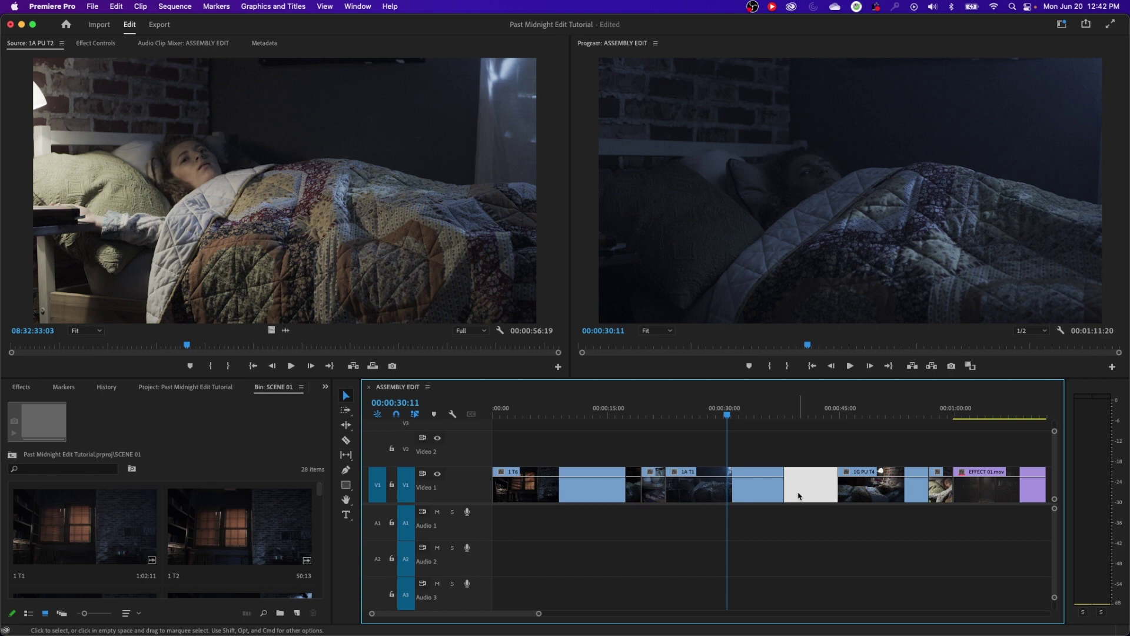
key(Delete)
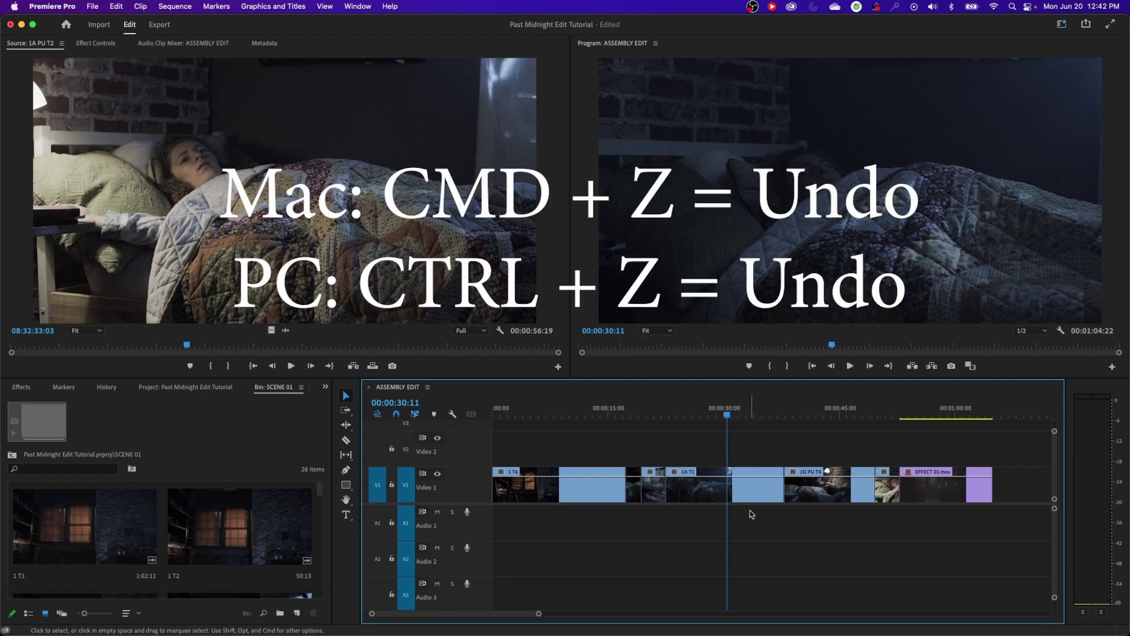
Step: Undo the manual lengthening, set the playhead to 00:00:29:06, and switch to Ripple Edit (B)
key(super+z)
key(super+z)
click(741, 416)
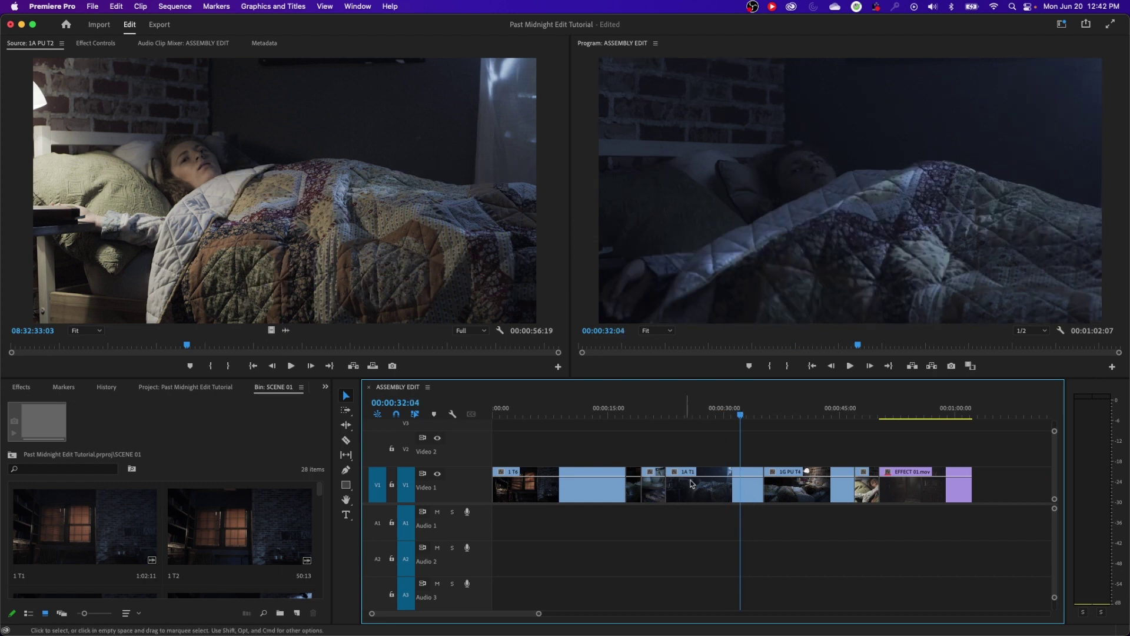
click(718, 414)
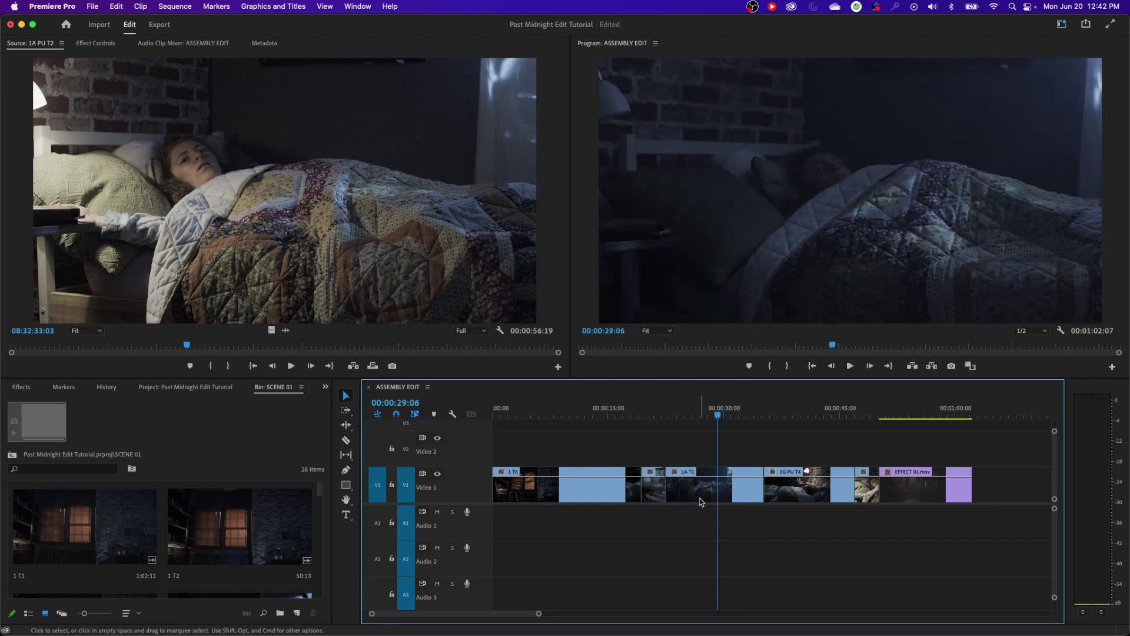
key(b)
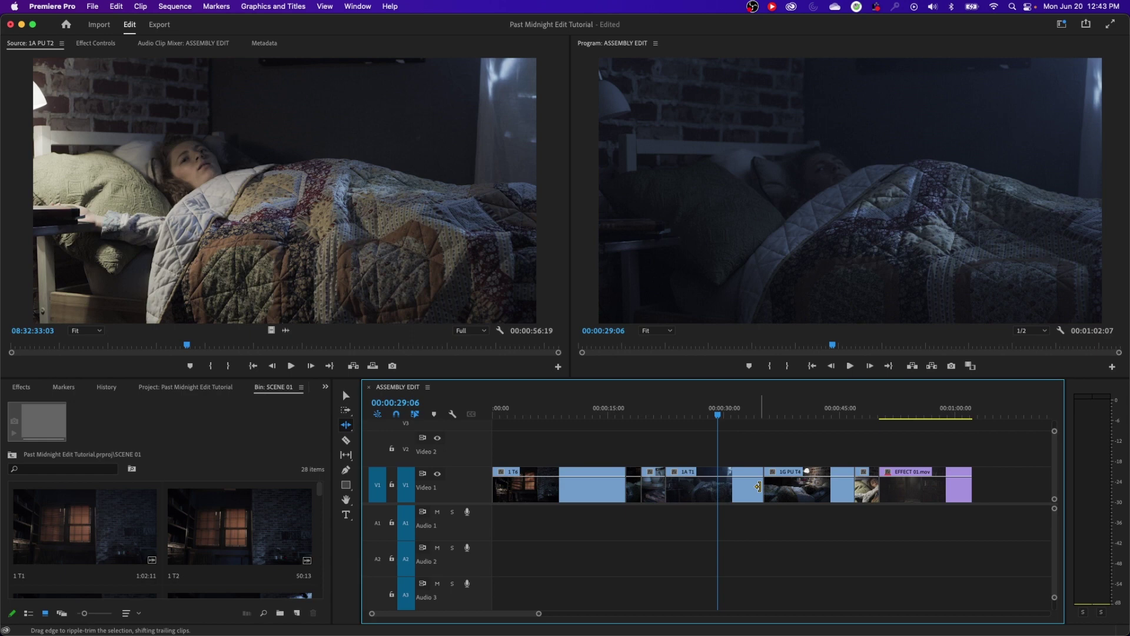
Step: Ripple-extend the end of 1A T1 at its cut with 1G PU T4, pushing later clips back
click(758, 486)
drag(758, 486, 773, 488)
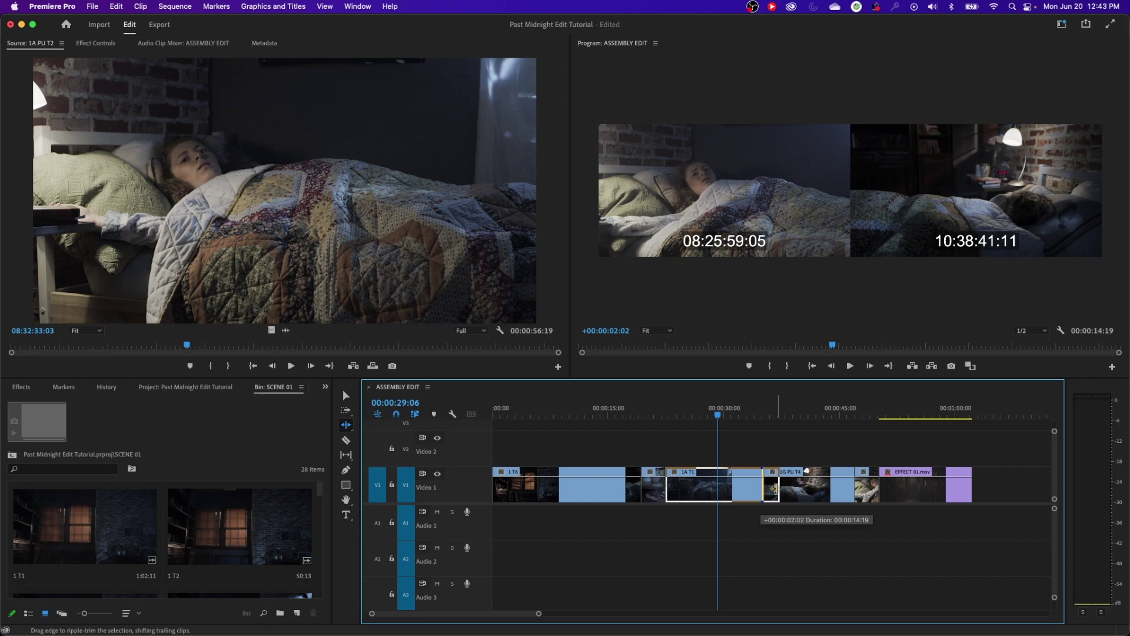
drag(773, 487, 782, 489)
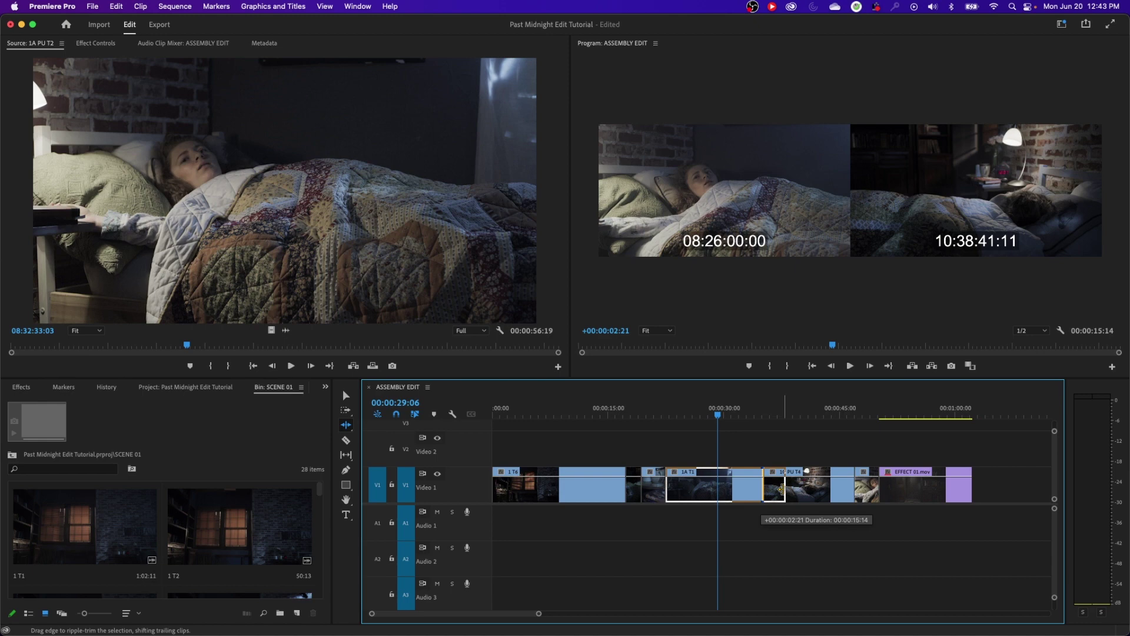
mouse_move(783, 489)
mouse_down()
mouse_move(773, 492)
mouse_move(788, 491)
mouse_up()
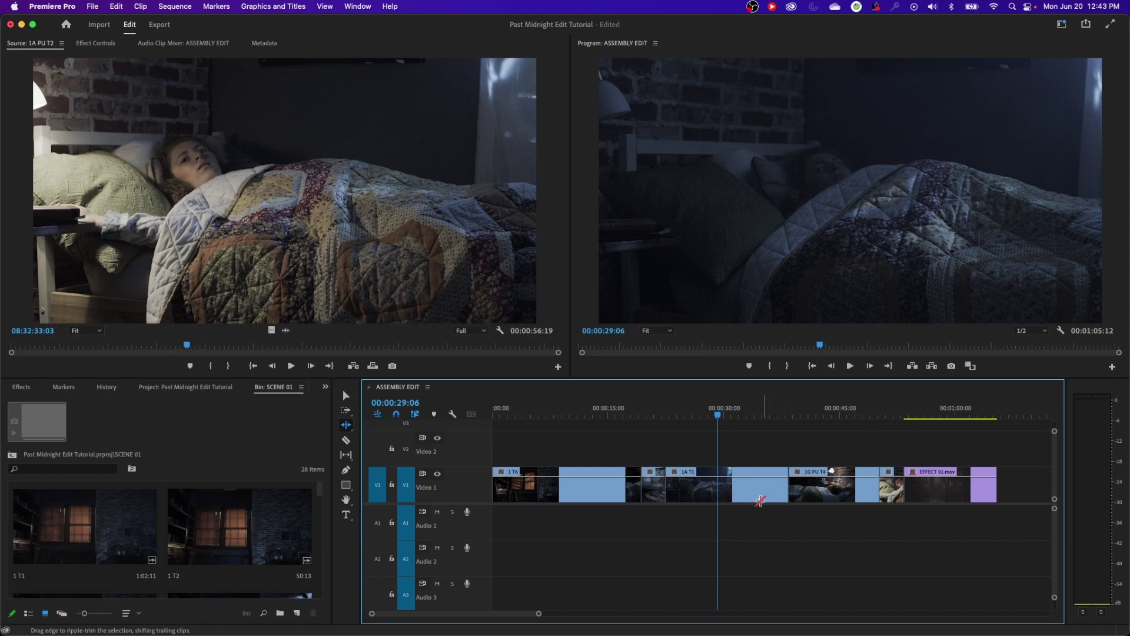
Step: Ripple-shorten 1A T1 by about 3 seconds, re-lengthen and trim it, then undo
drag(784, 486, 743, 490)
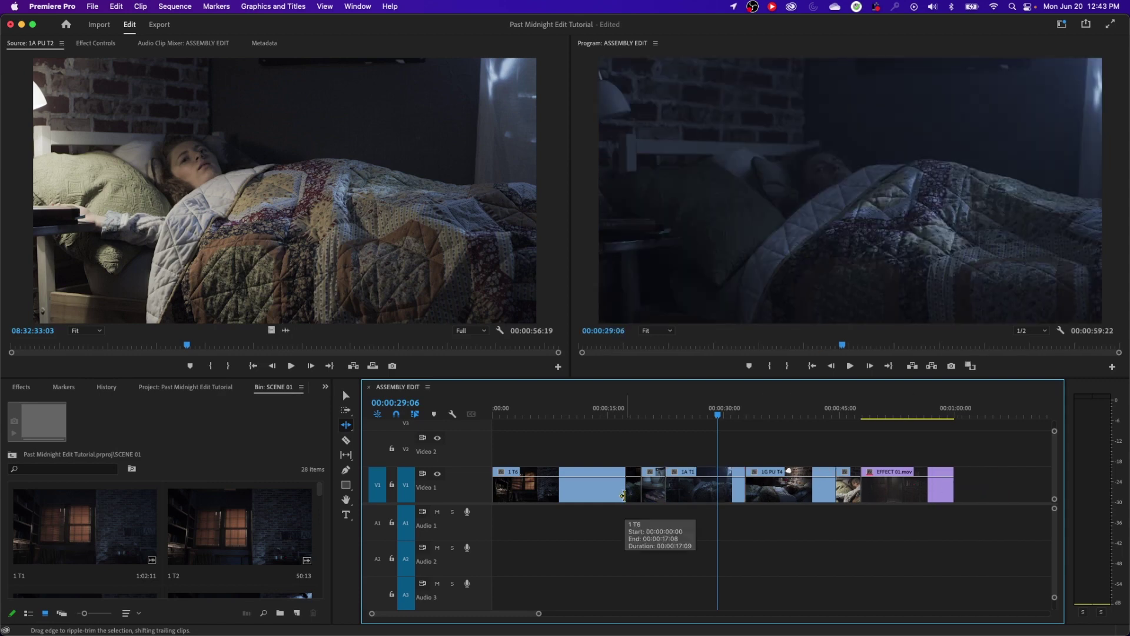
drag(745, 495, 760, 484)
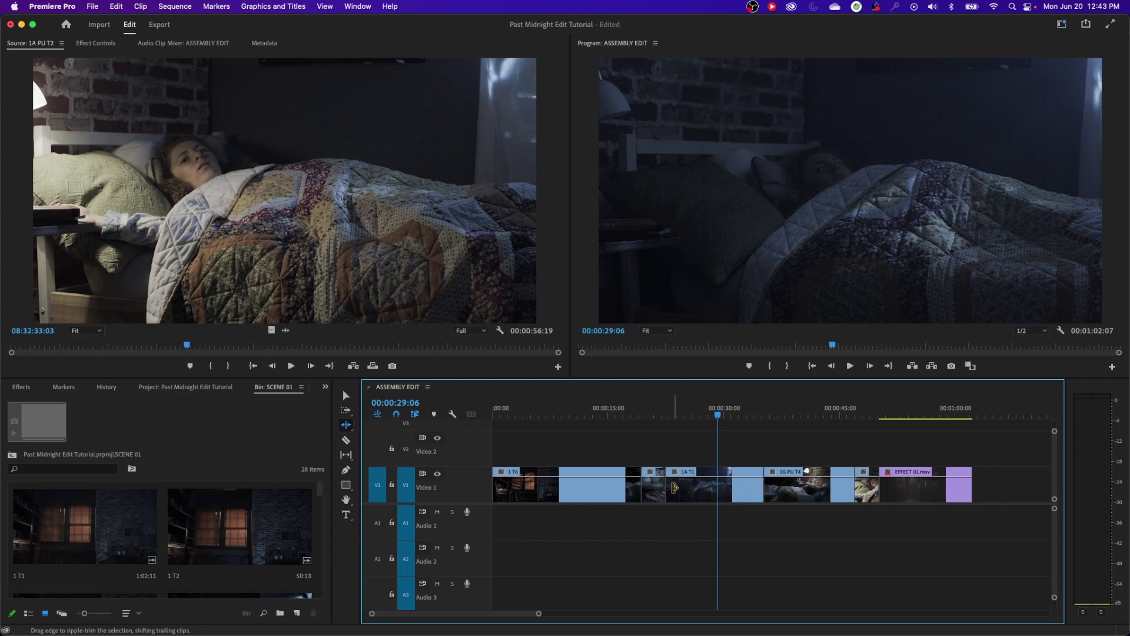
drag(674, 487, 618, 490)
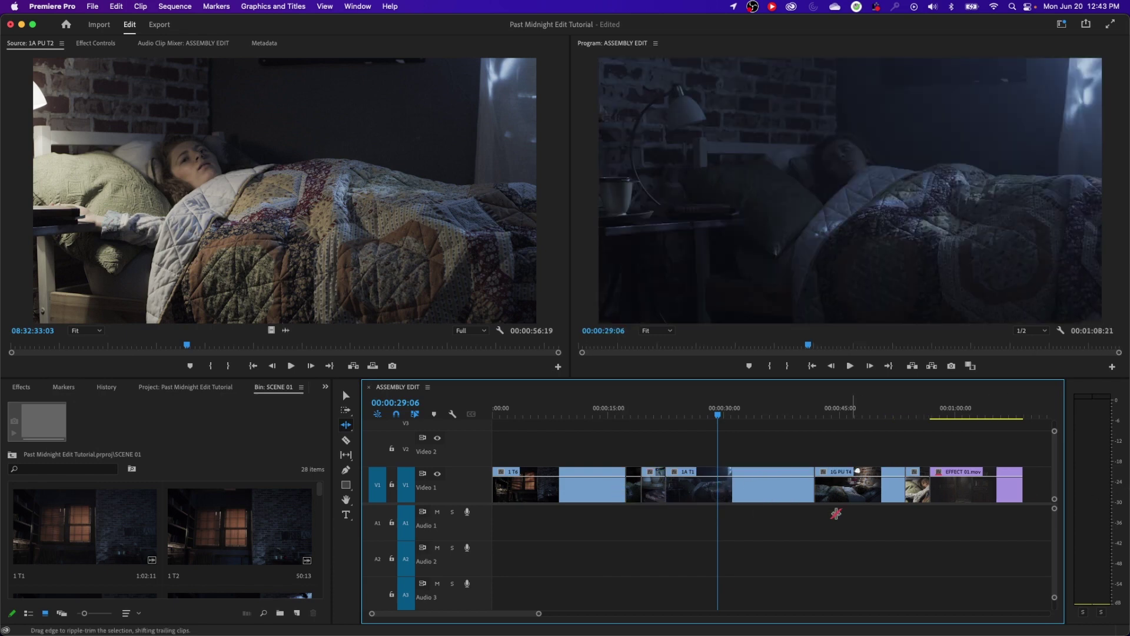
key(super+z)
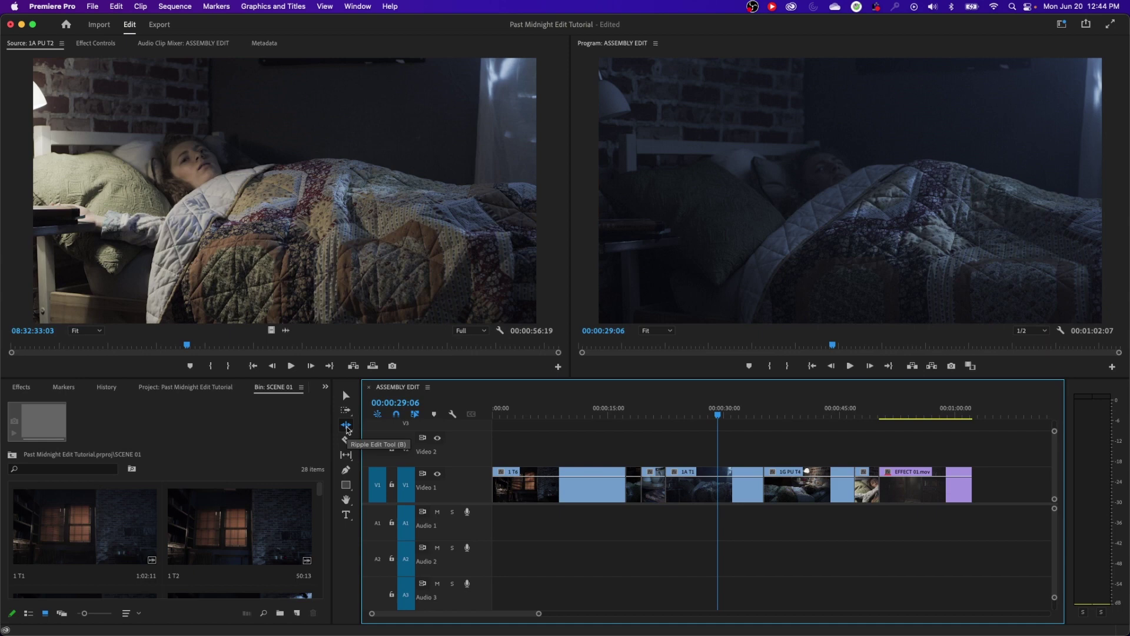
Step: Toggle between the Rolling Edit and Selection tools, then park the playhead at 00:00:34:01
click(346, 426)
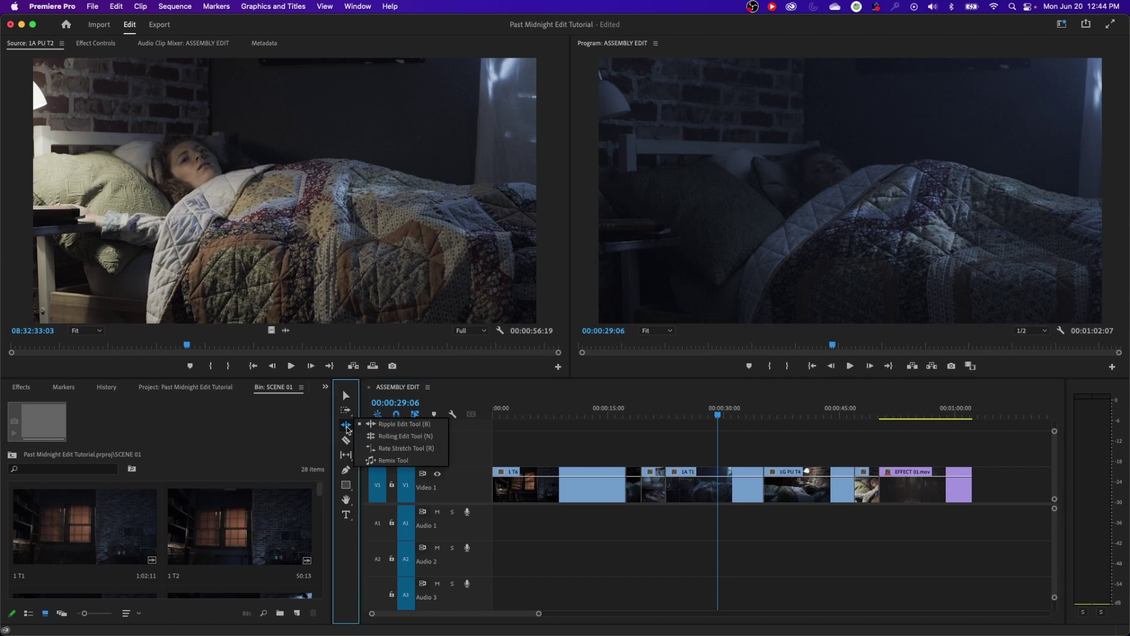
click(388, 436)
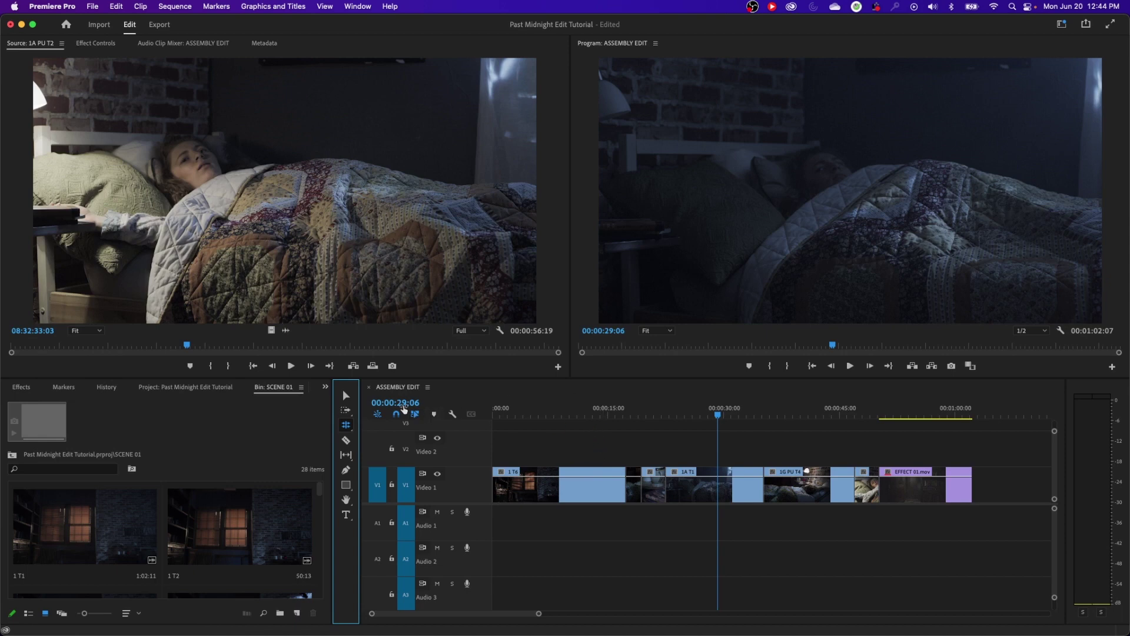
click(342, 398)
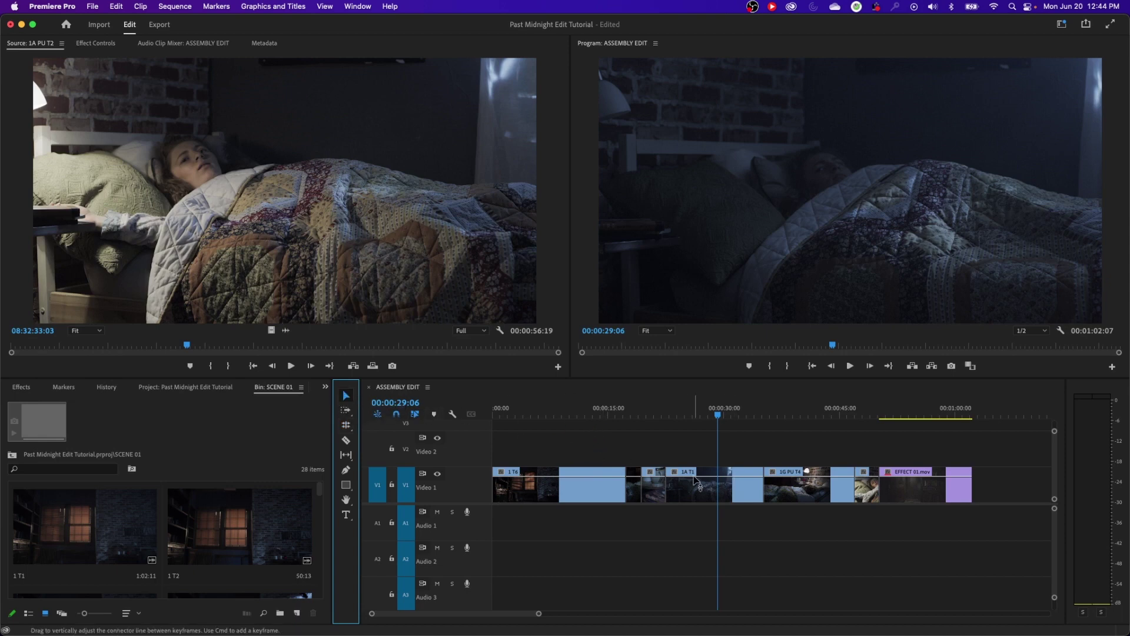
key(n)
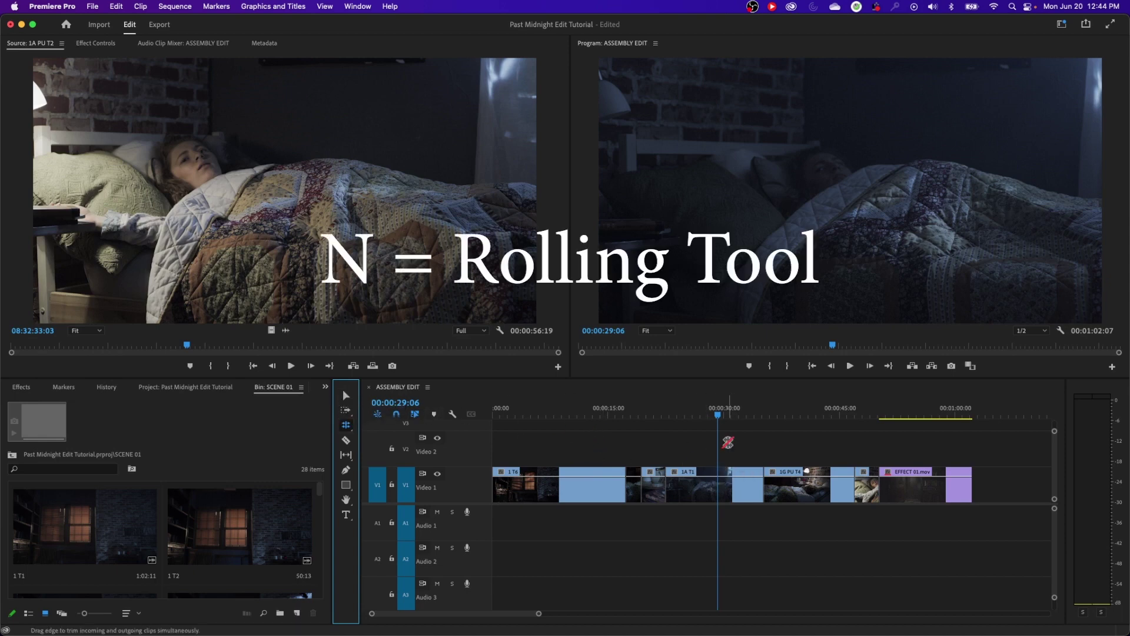
key(v)
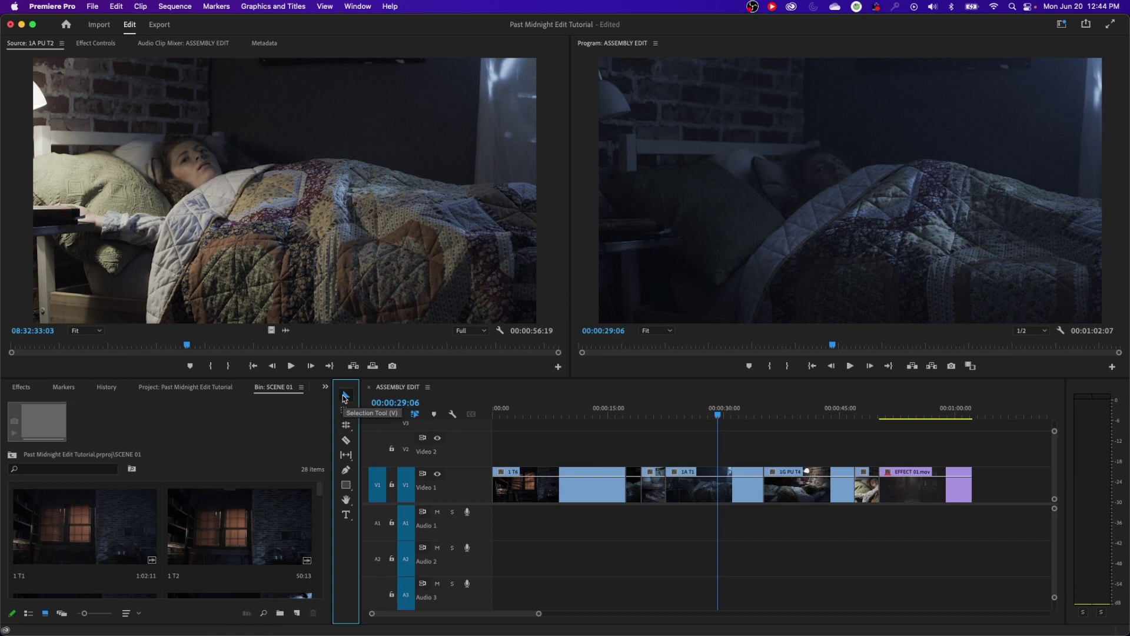
click(754, 413)
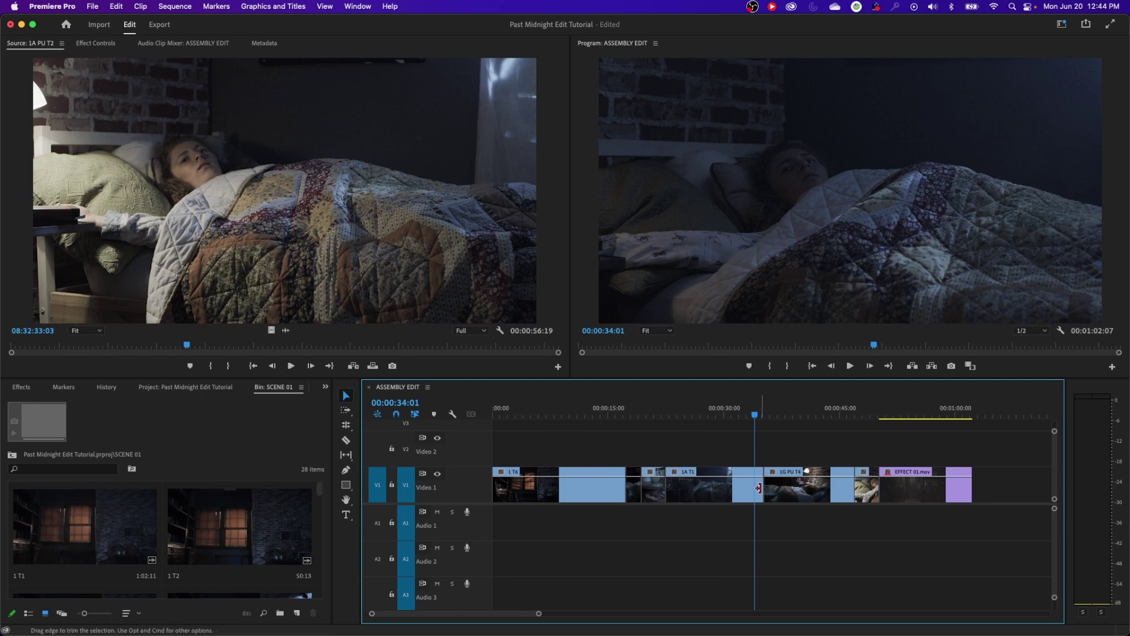
drag(758, 488, 731, 486)
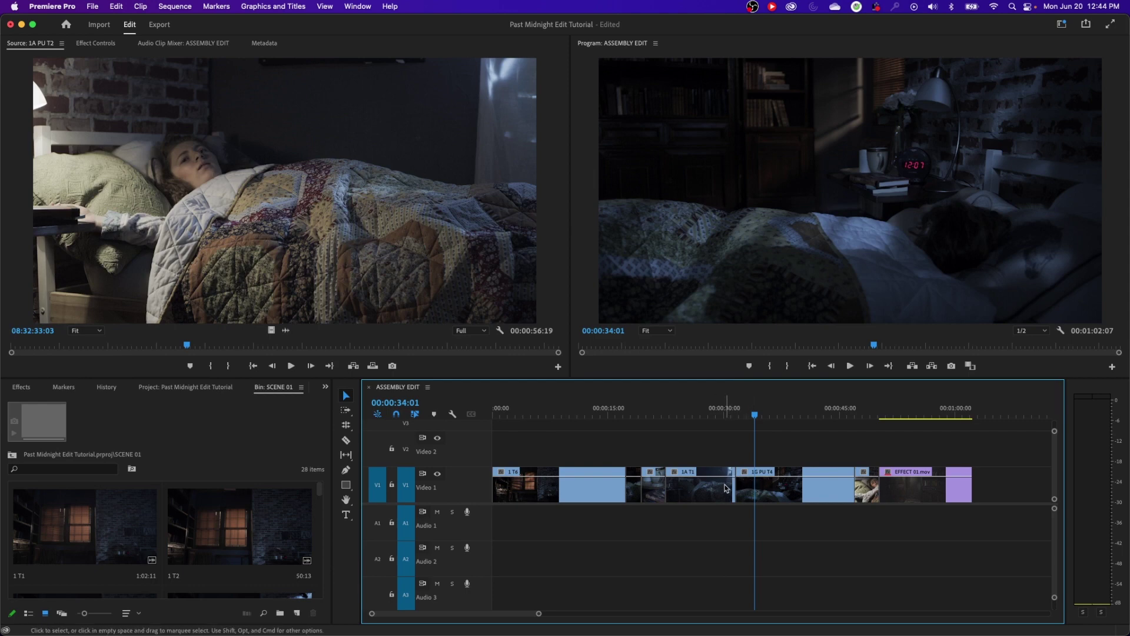
drag(736, 488, 764, 489)
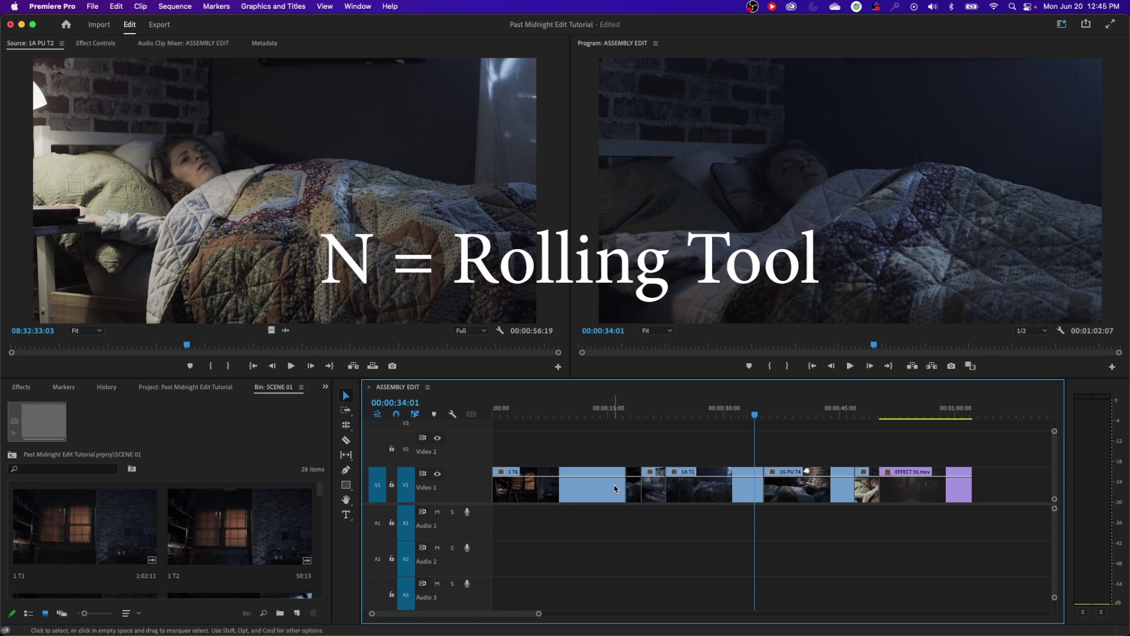
Step: Try rolling the 1A T1 / 1G PU T4 cut earlier, then undo it
key(n)
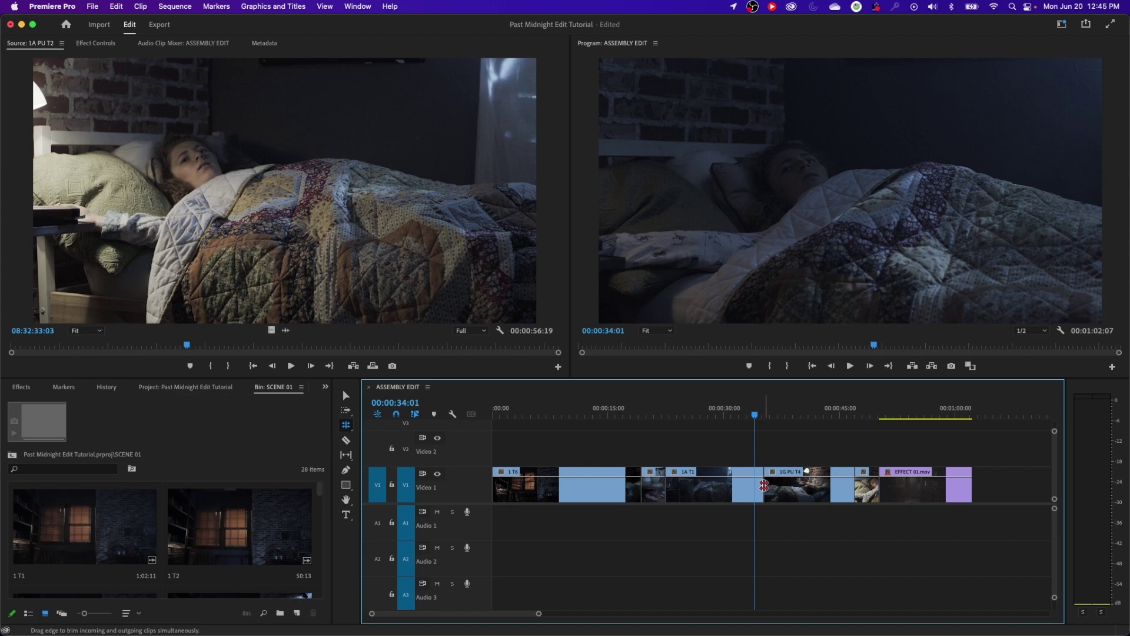
drag(763, 484, 742, 489)
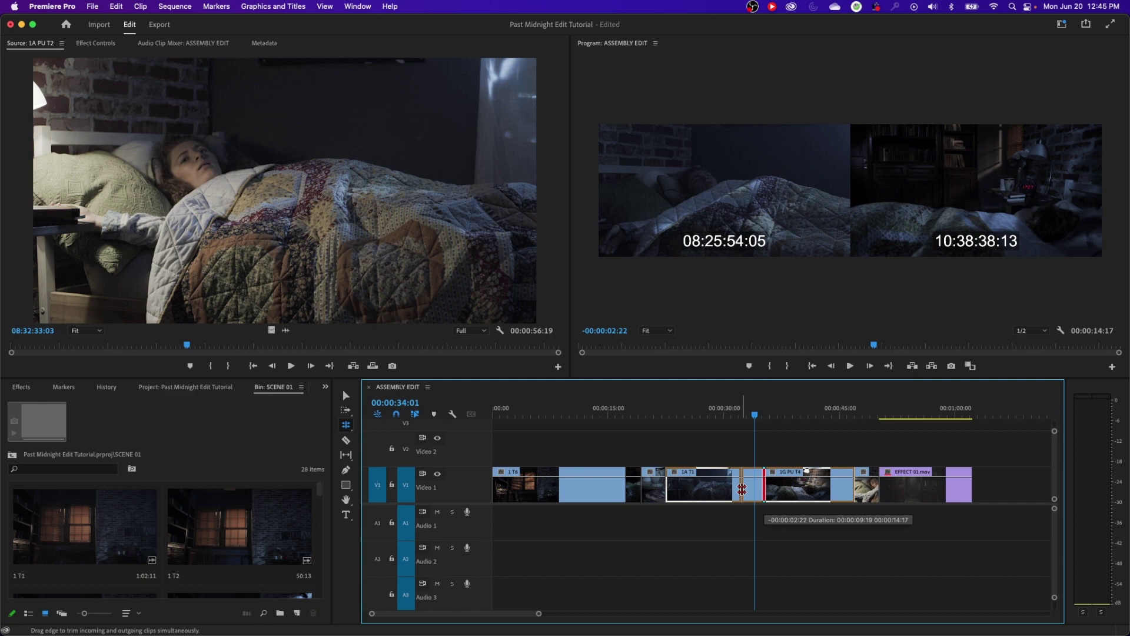
drag(741, 489, 743, 489)
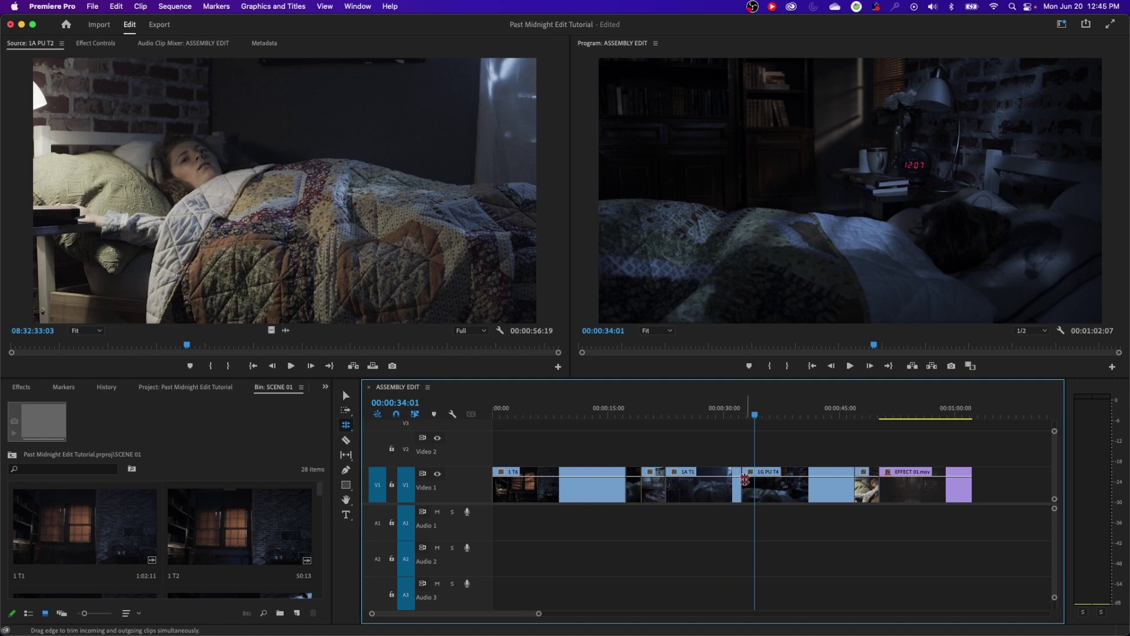
key(super+z)
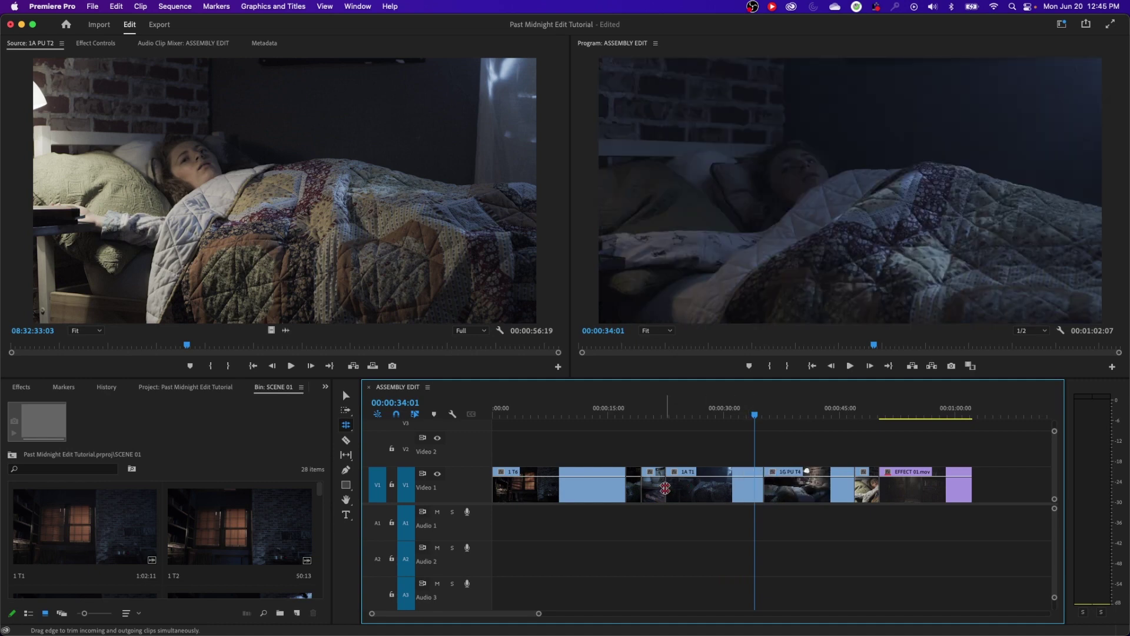
Step: Roll the cut at the start of 1A T1, return to Selection, and park the playhead at 00:00:28:11
drag(664, 491, 695, 498)
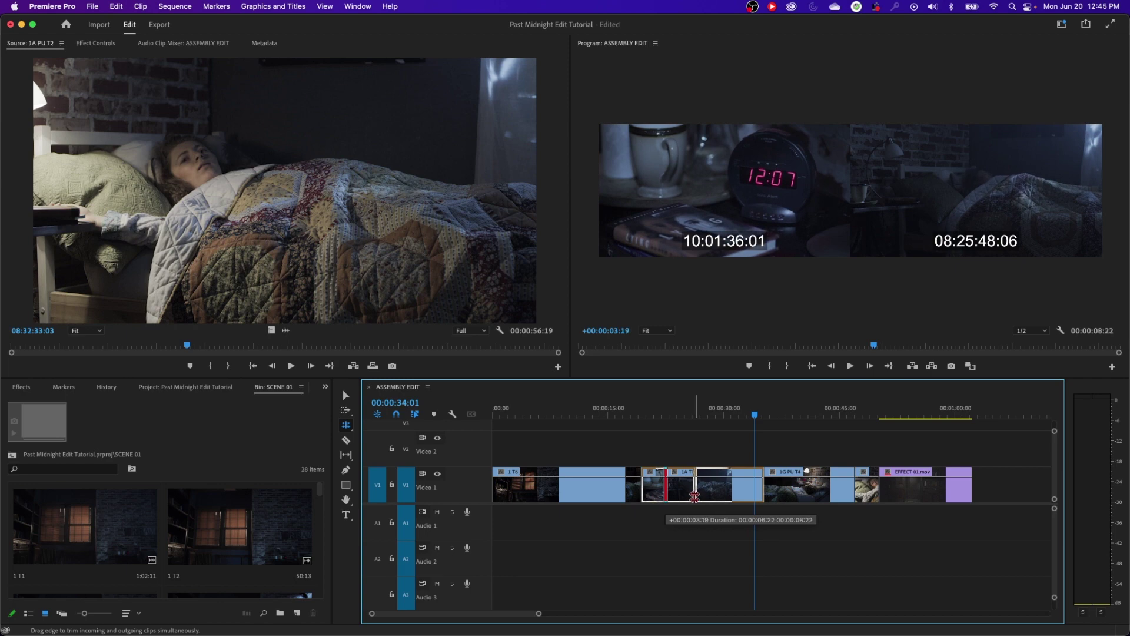
drag(694, 498, 694, 497)
key(v)
click(712, 409)
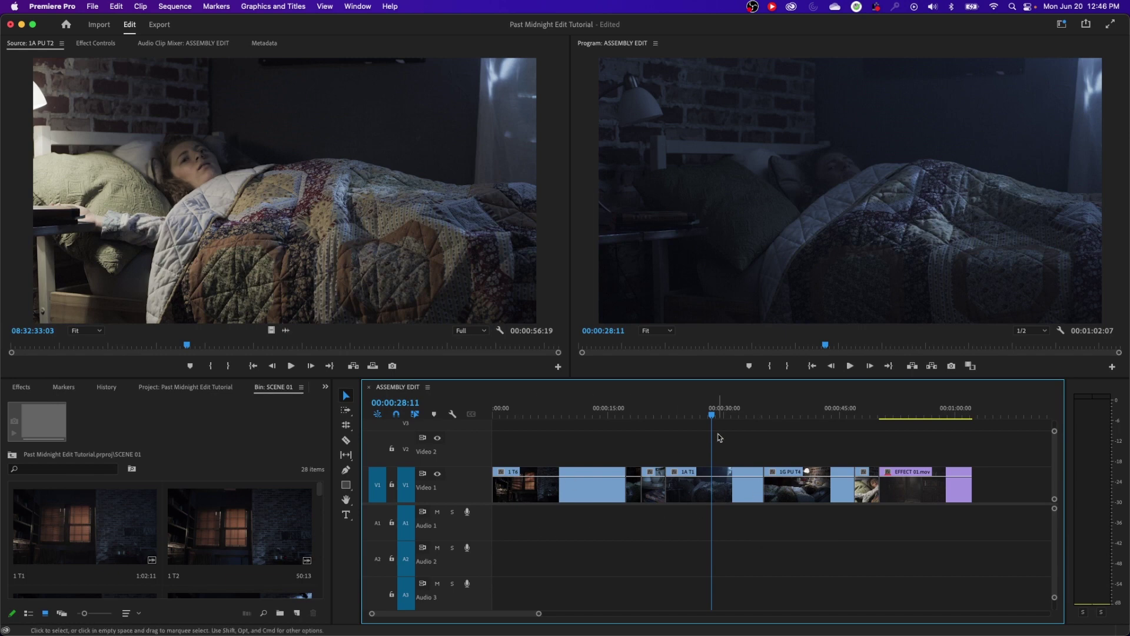
Step: Scrub around the 1A T1 cut, zoom in, and park the playhead at 00:00:29:15
drag(713, 415, 747, 426)
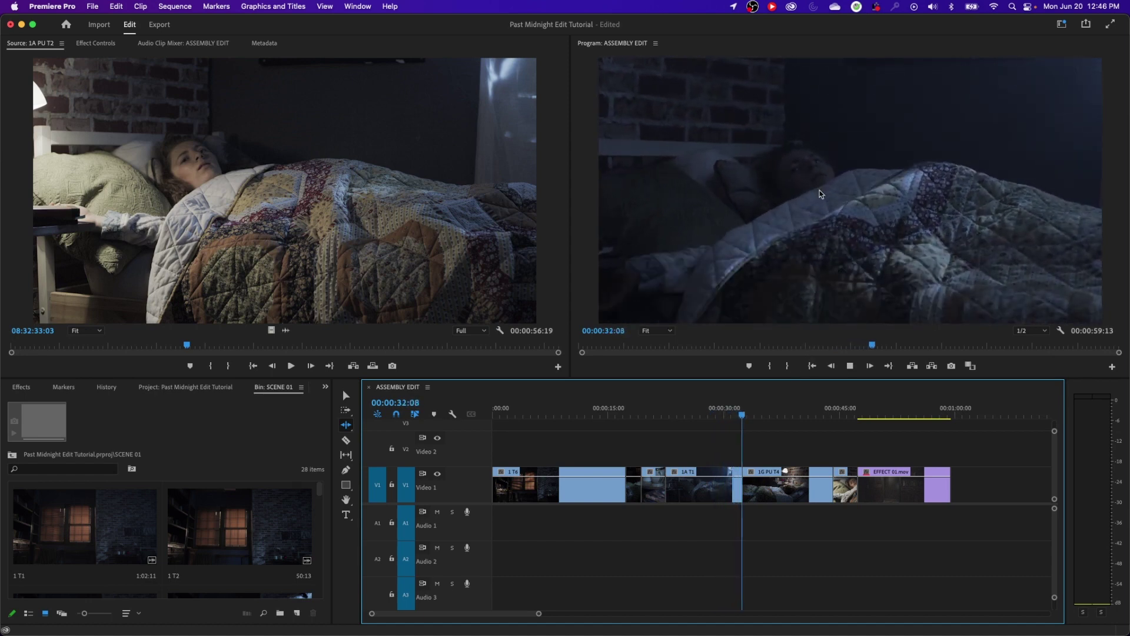
key(space)
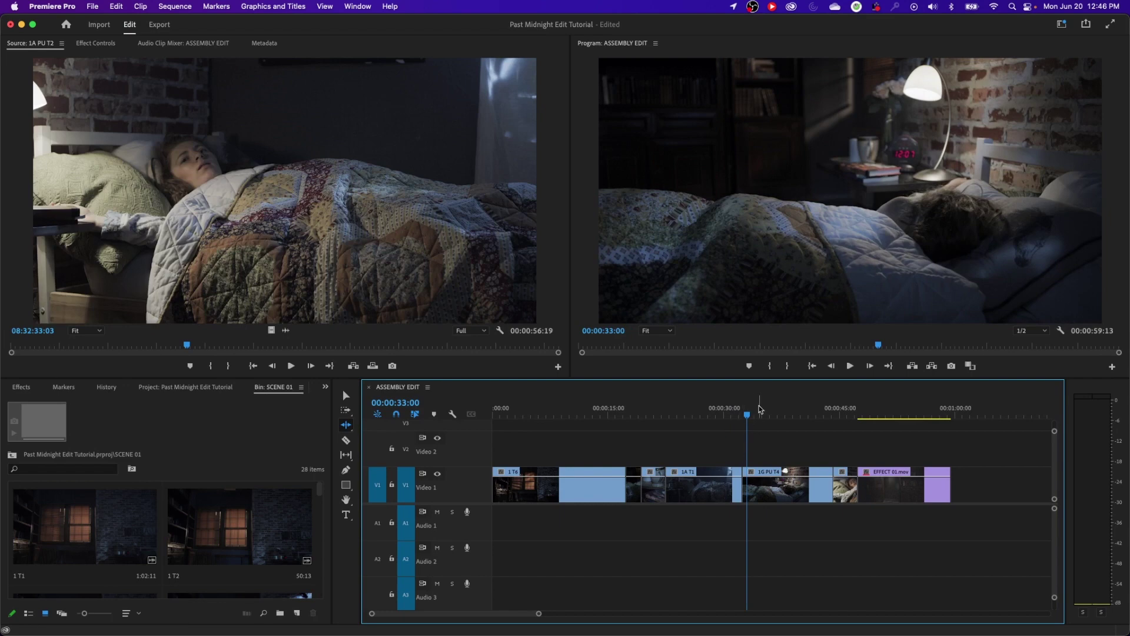
key(=)
click(720, 409)
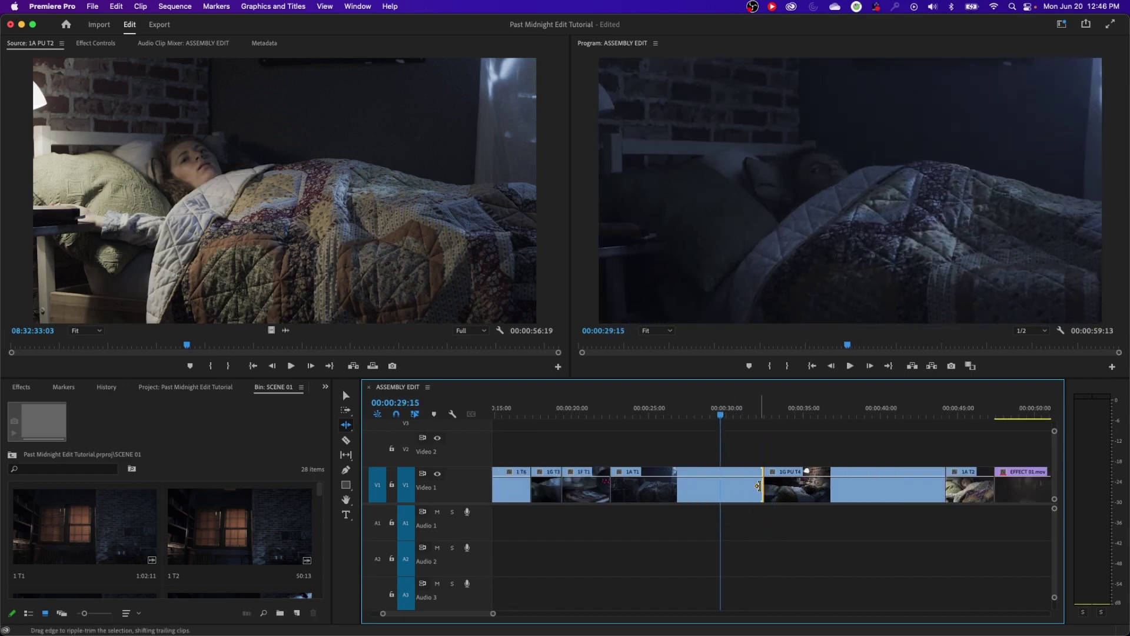
Step: Ripple-extend the end of 1A T1, pushing later clips, and play back the new cut
drag(758, 485, 796, 492)
key(space)
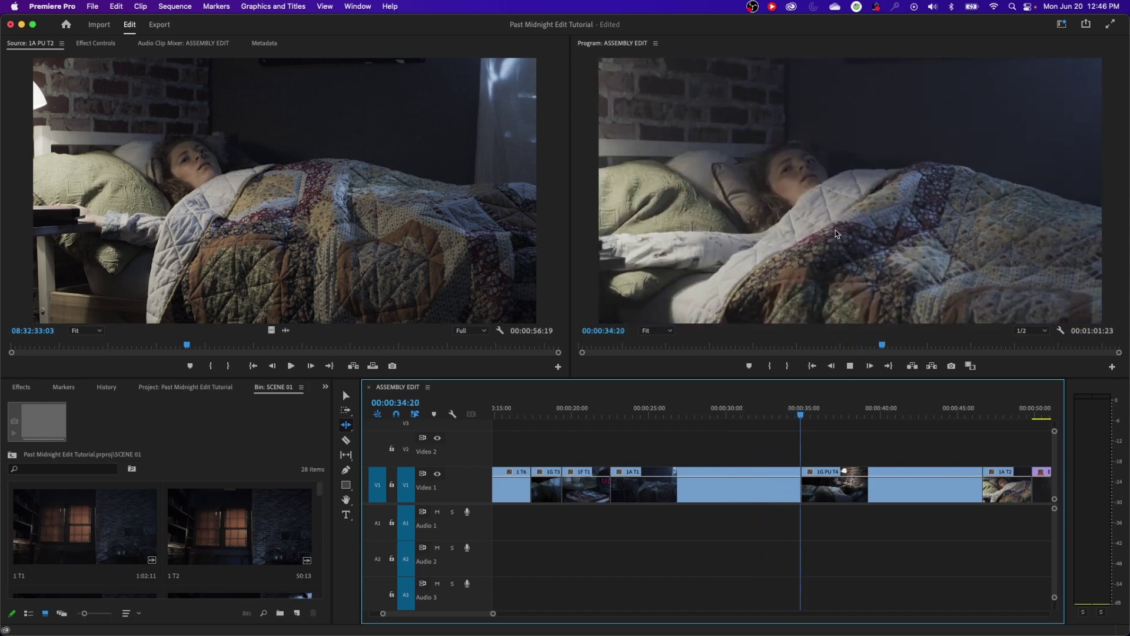
key(space)
key(shift+Left)
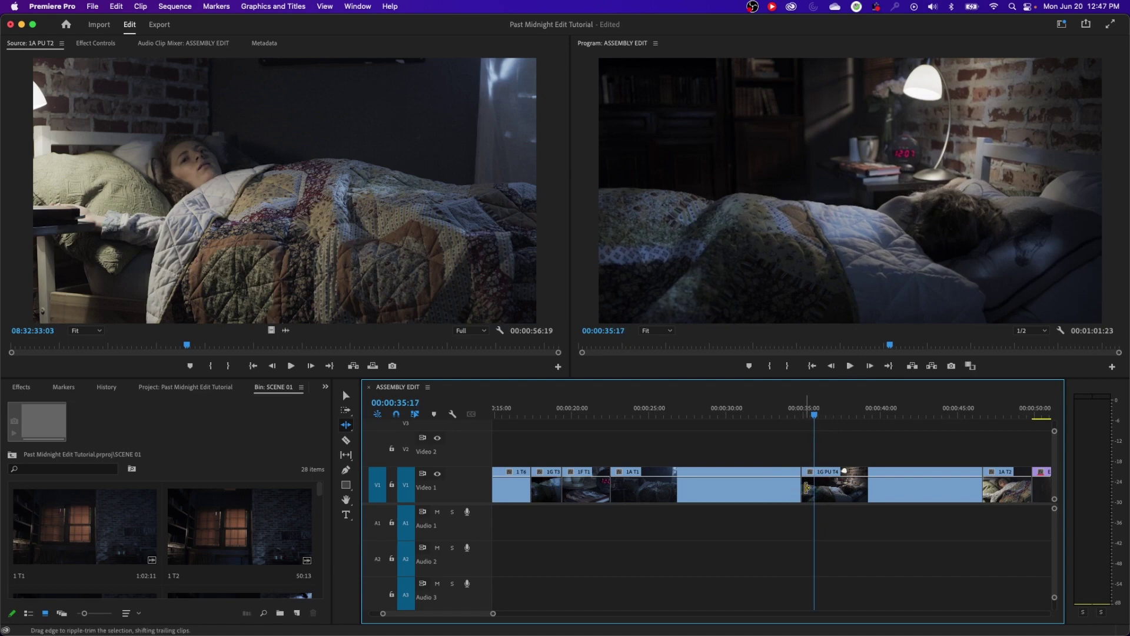
Step: Ripple-trim the start of 1G PU T4 and replay from just before the cut
mouse_move(806, 487)
mouse_down()
mouse_move(848, 490)
mouse_move(804, 492)
mouse_up()
key(n)
key(space)
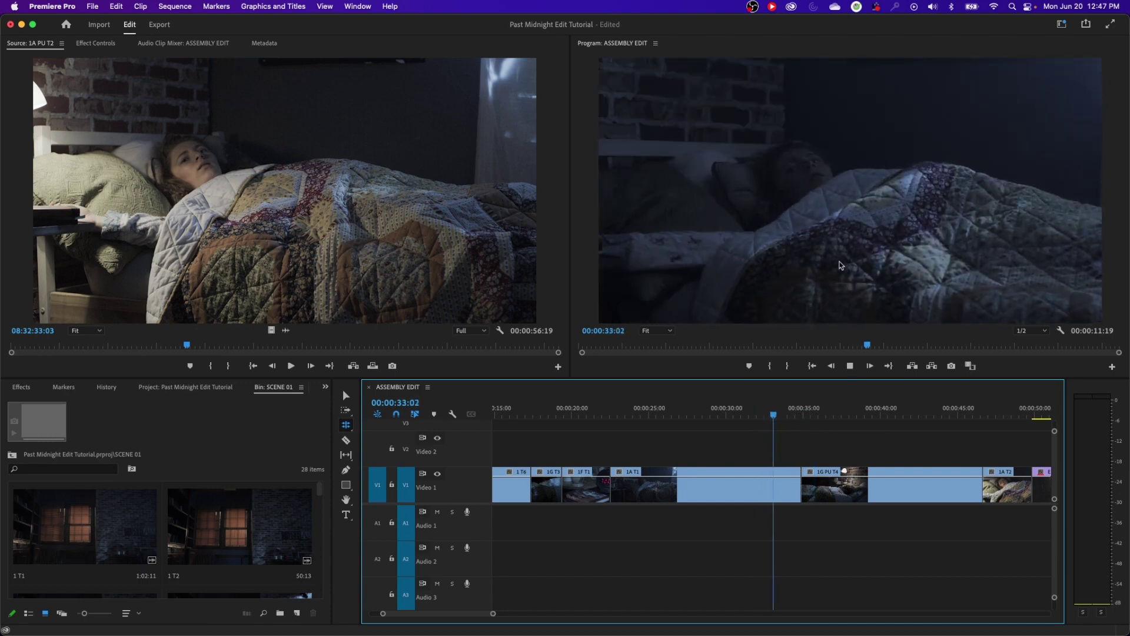
Step: Roll the 1A T1 / 1G PU T4 cut later so 1A T1 ends at 00:00:38:00, and review playback
key(space)
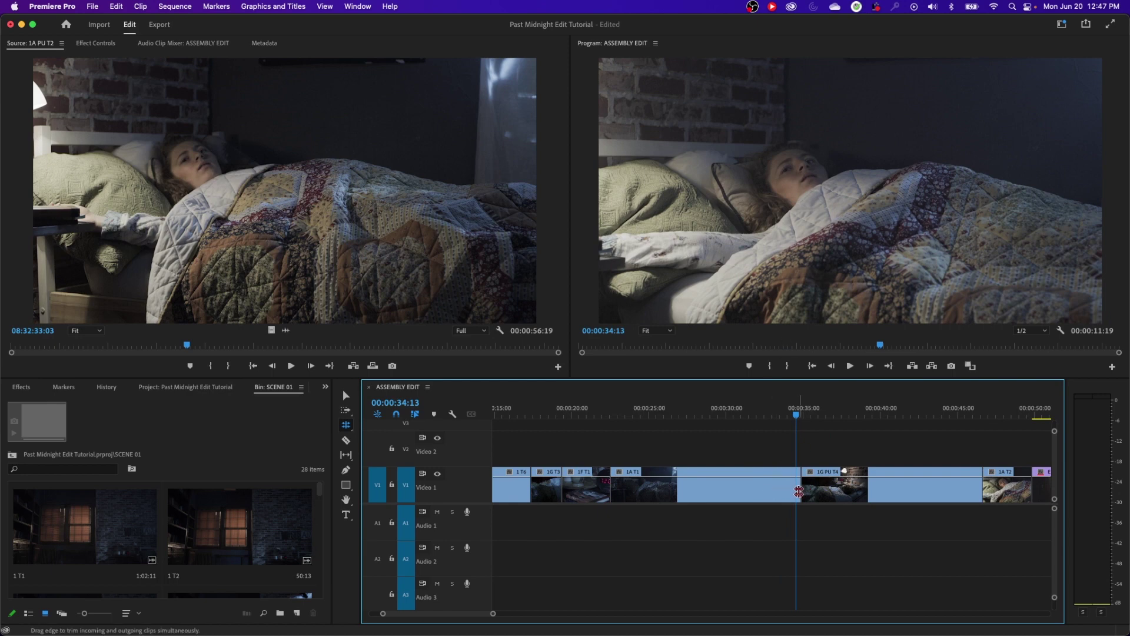
drag(801, 491, 819, 492)
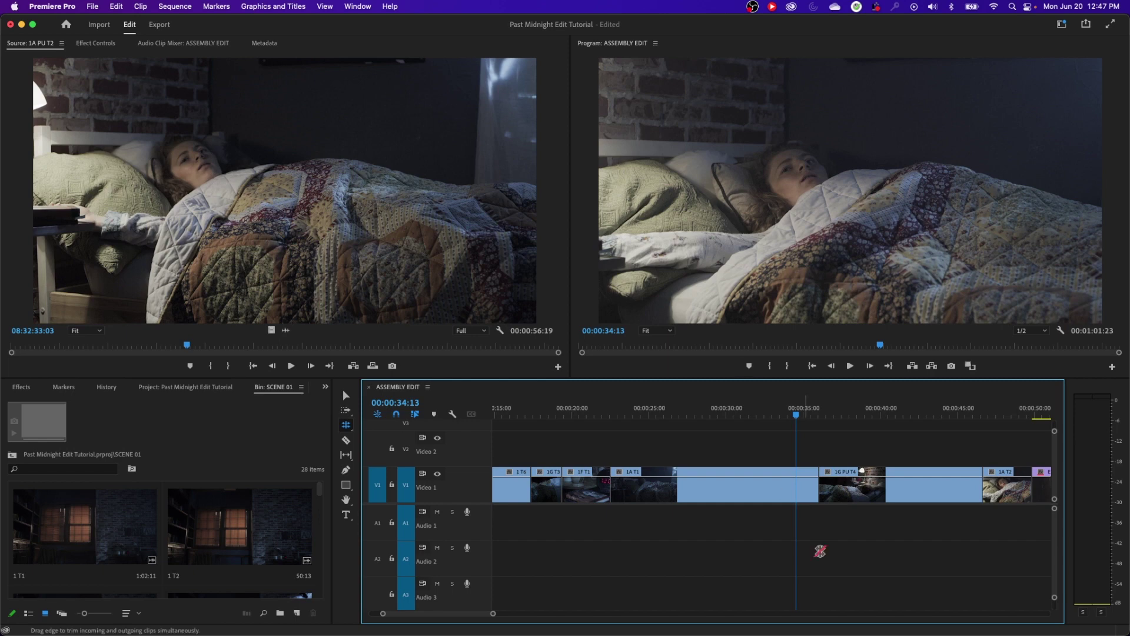
key(space)
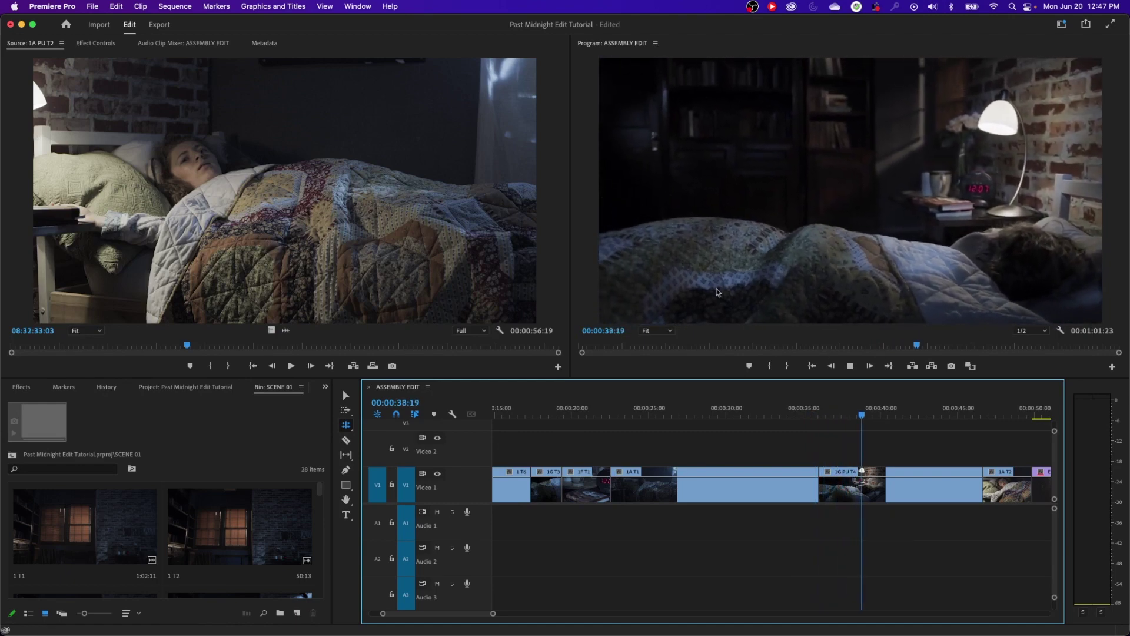
key(space)
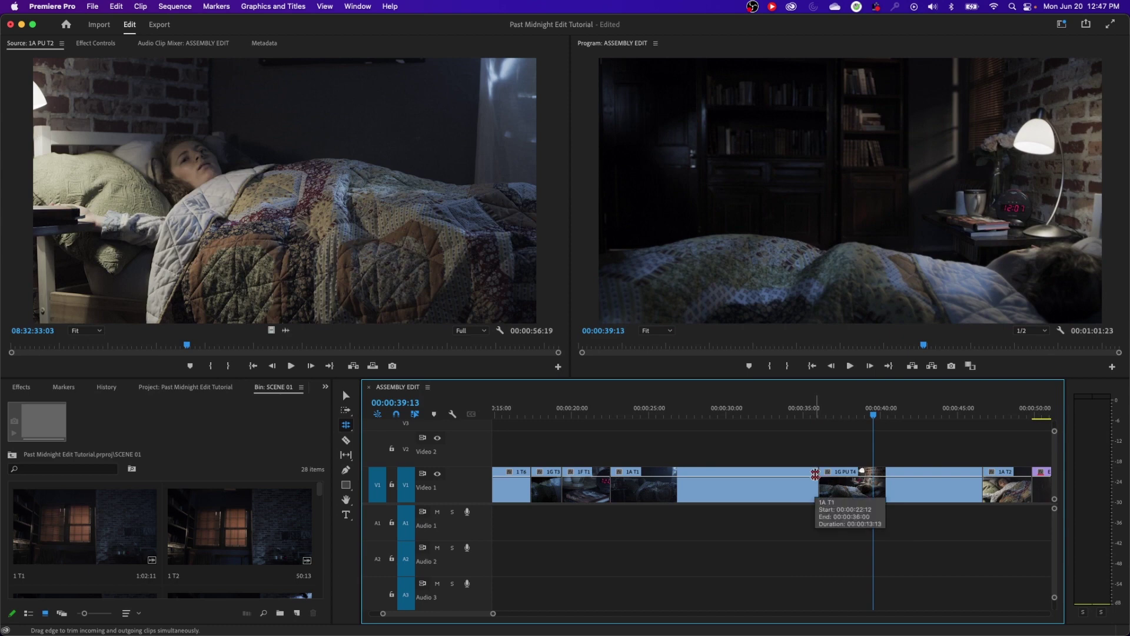
drag(815, 474, 815, 474)
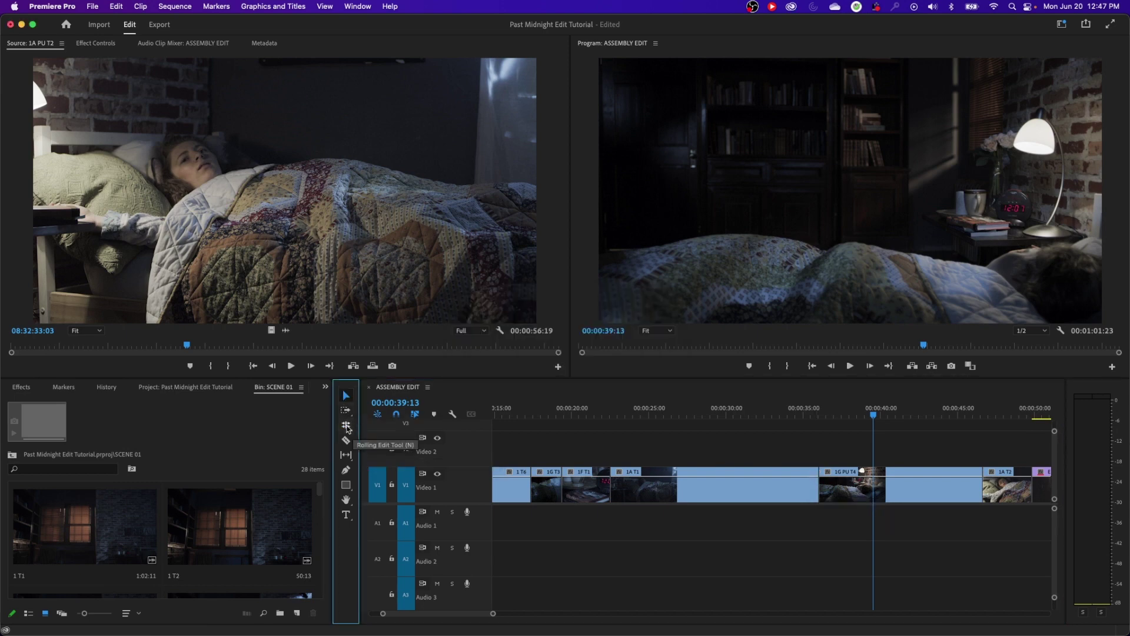